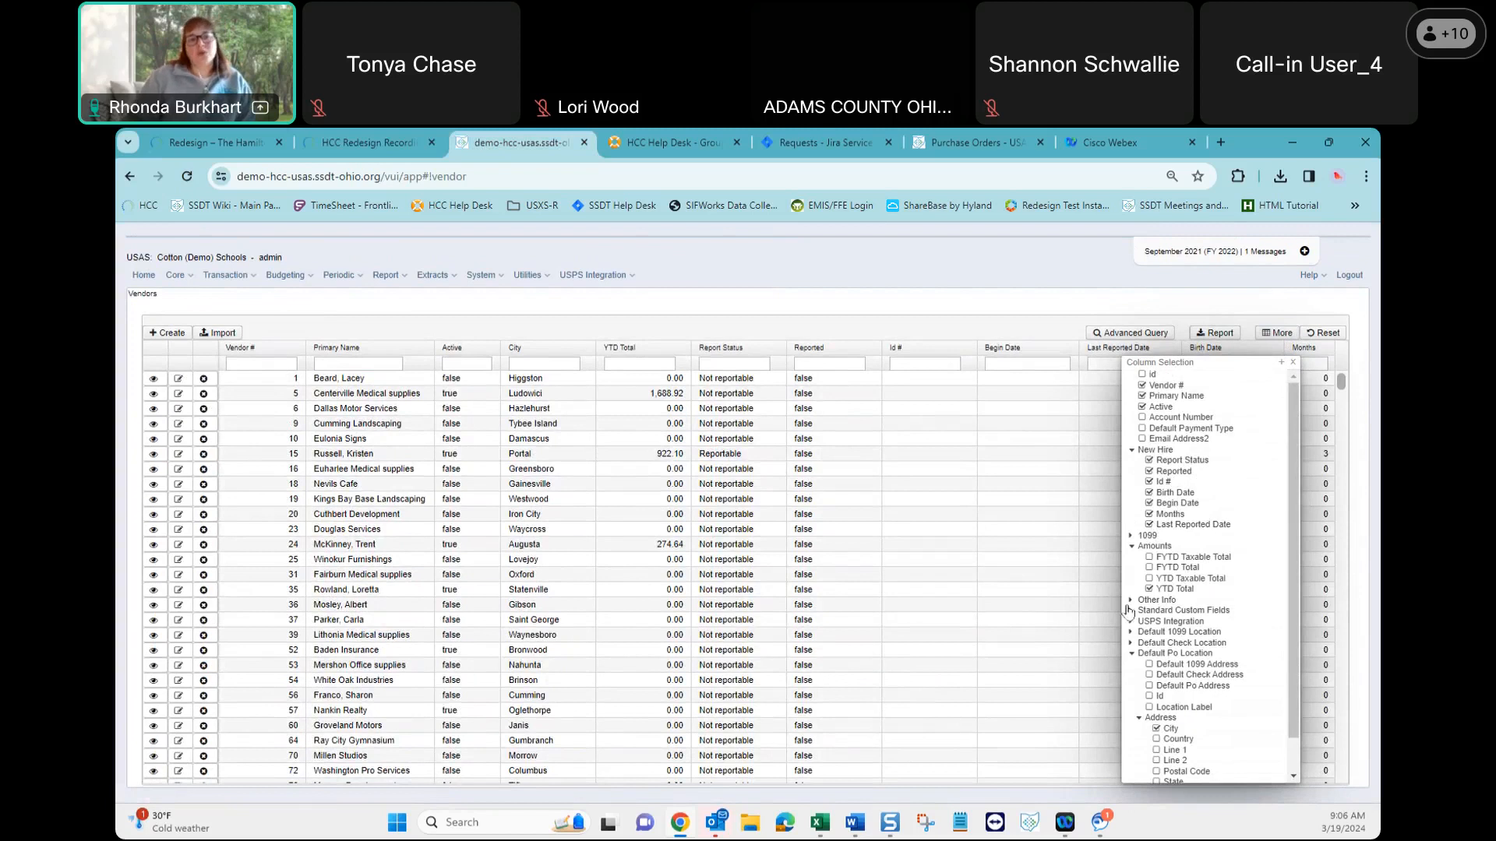
# Step: Close the column selection and filter the vendor grid to YTD Total >2500, Active t and Reported f
pyautogui.click(1295, 365)
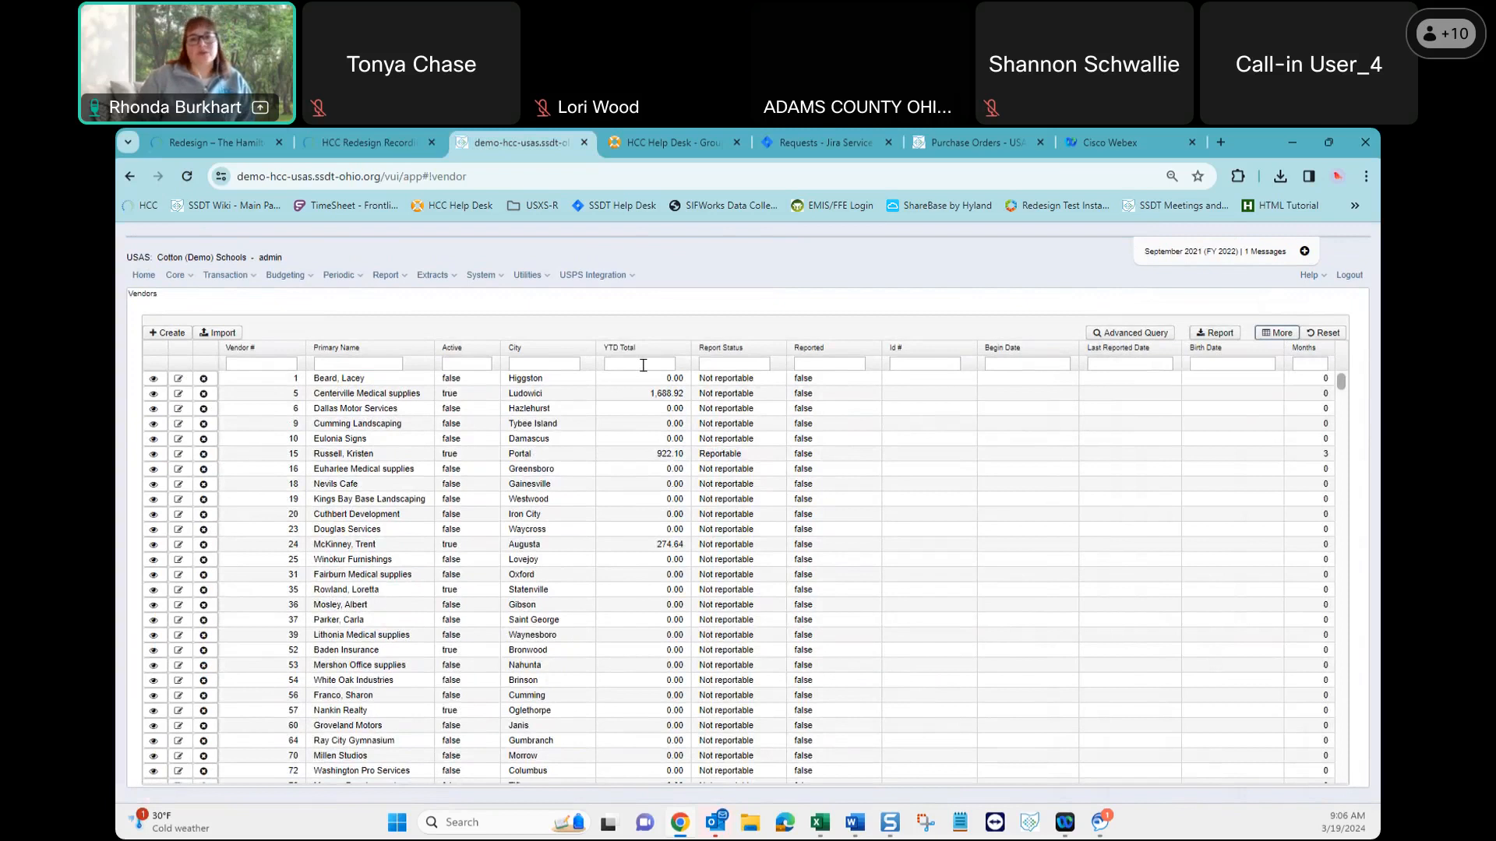
pyautogui.click(644, 365)
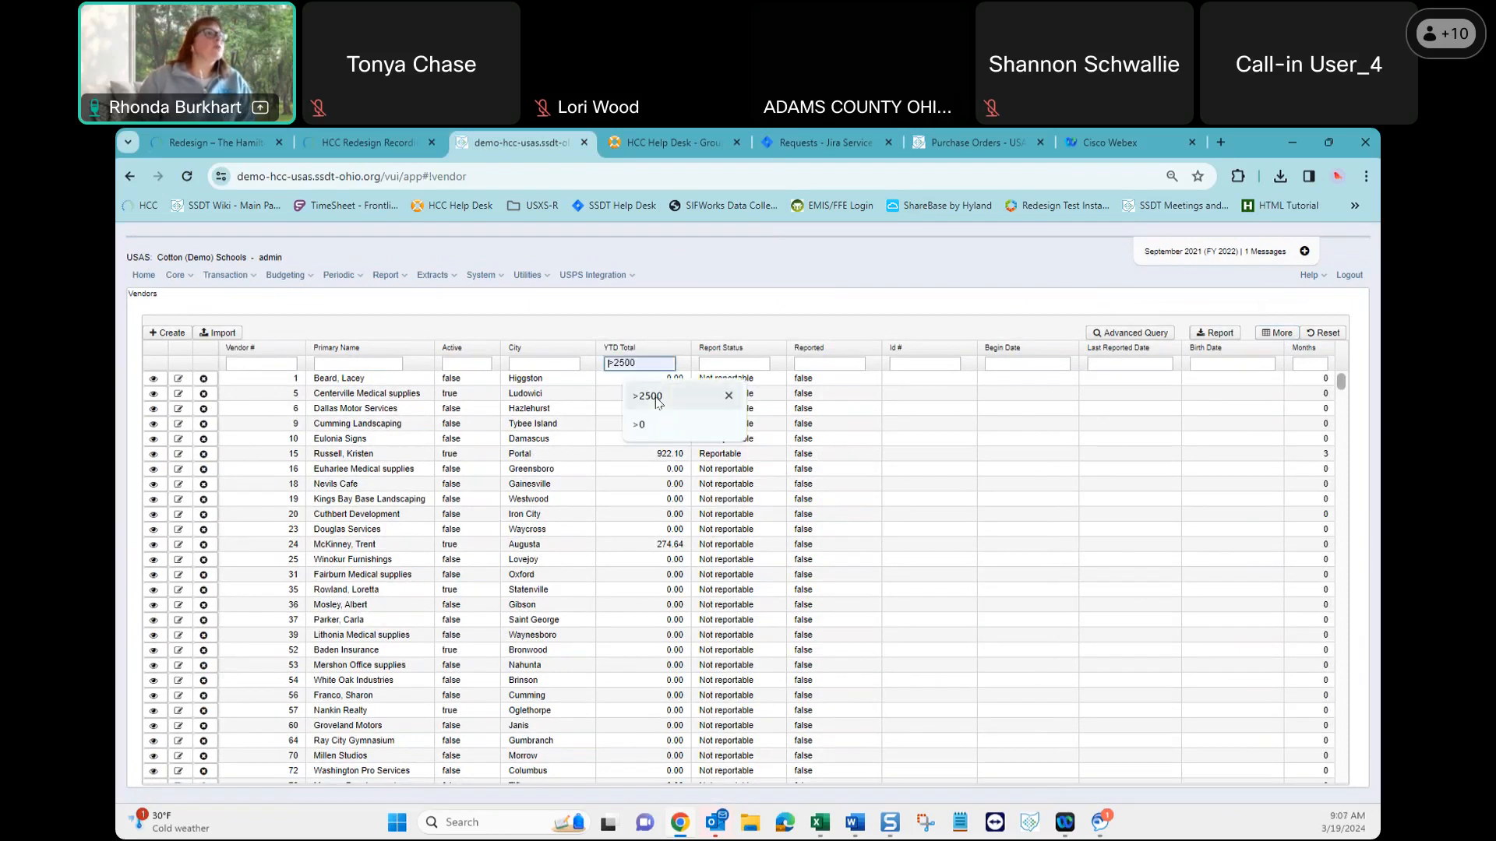
pyautogui.click(656, 401)
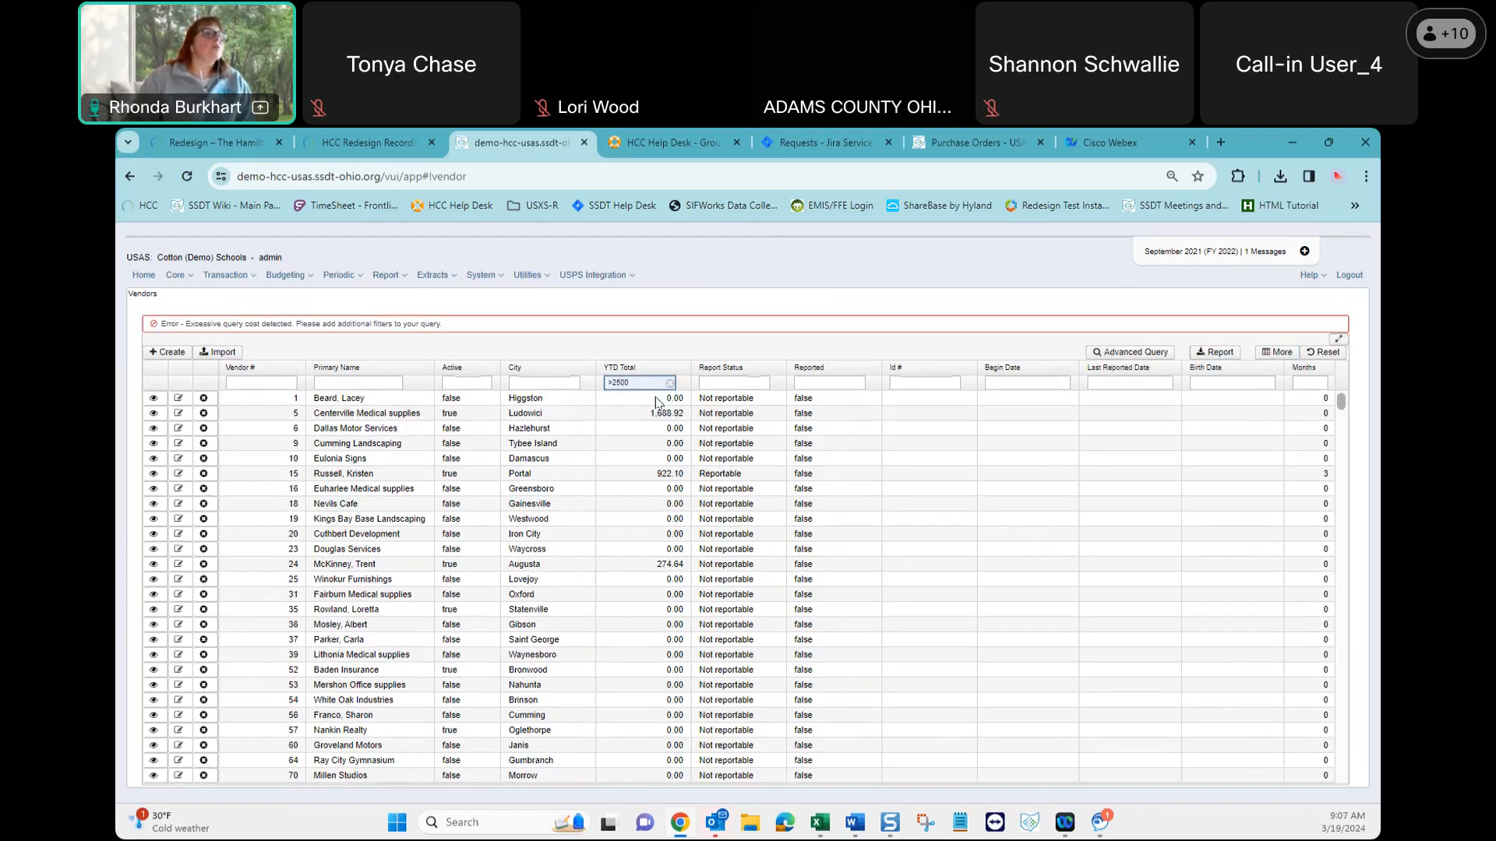
pyautogui.click(459, 384)
pyautogui.write('t')
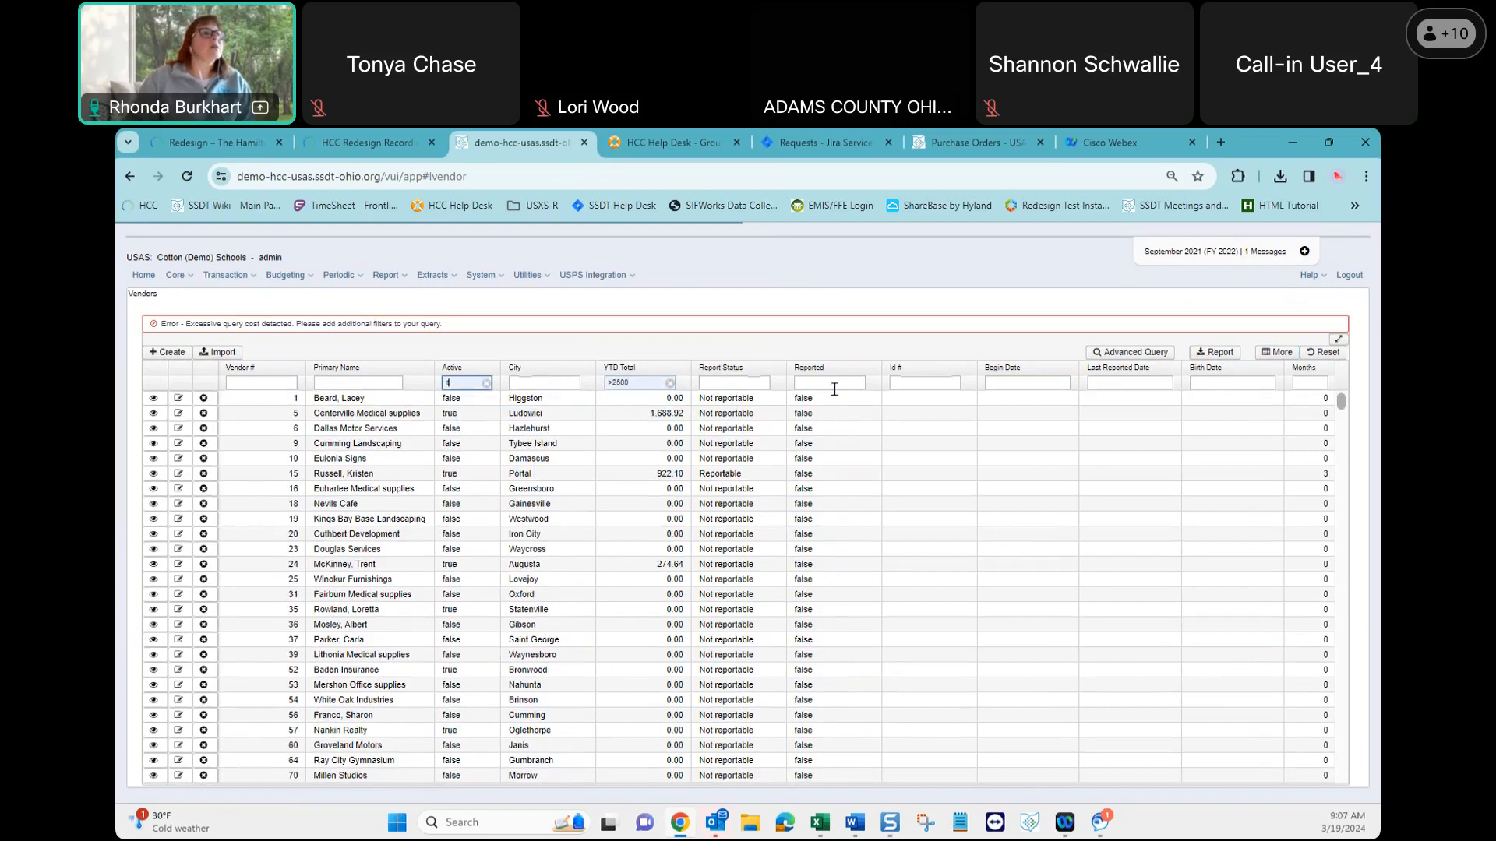
pyautogui.click(835, 384)
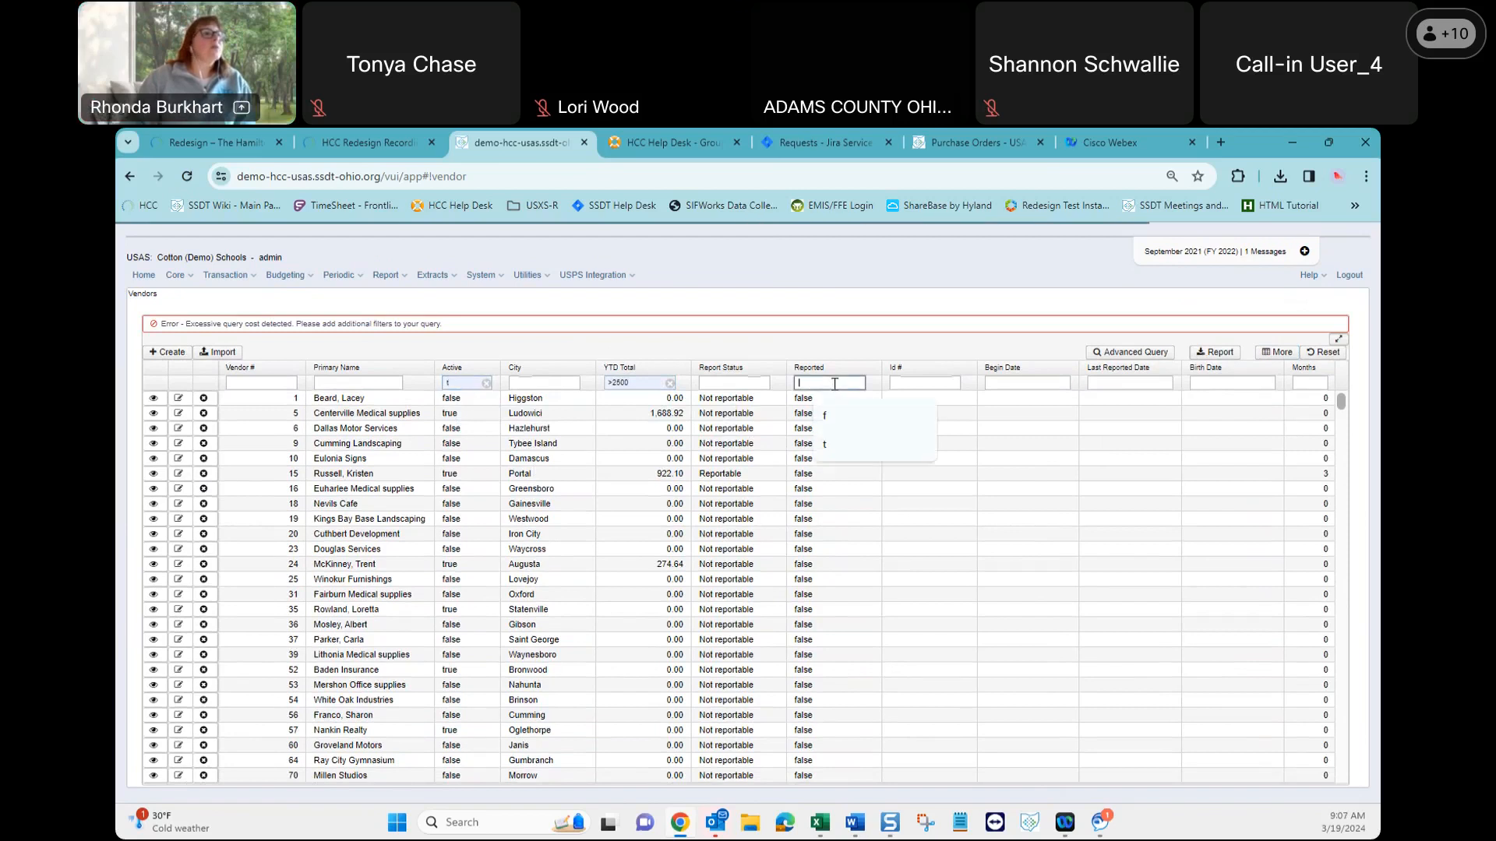
pyautogui.write('f')
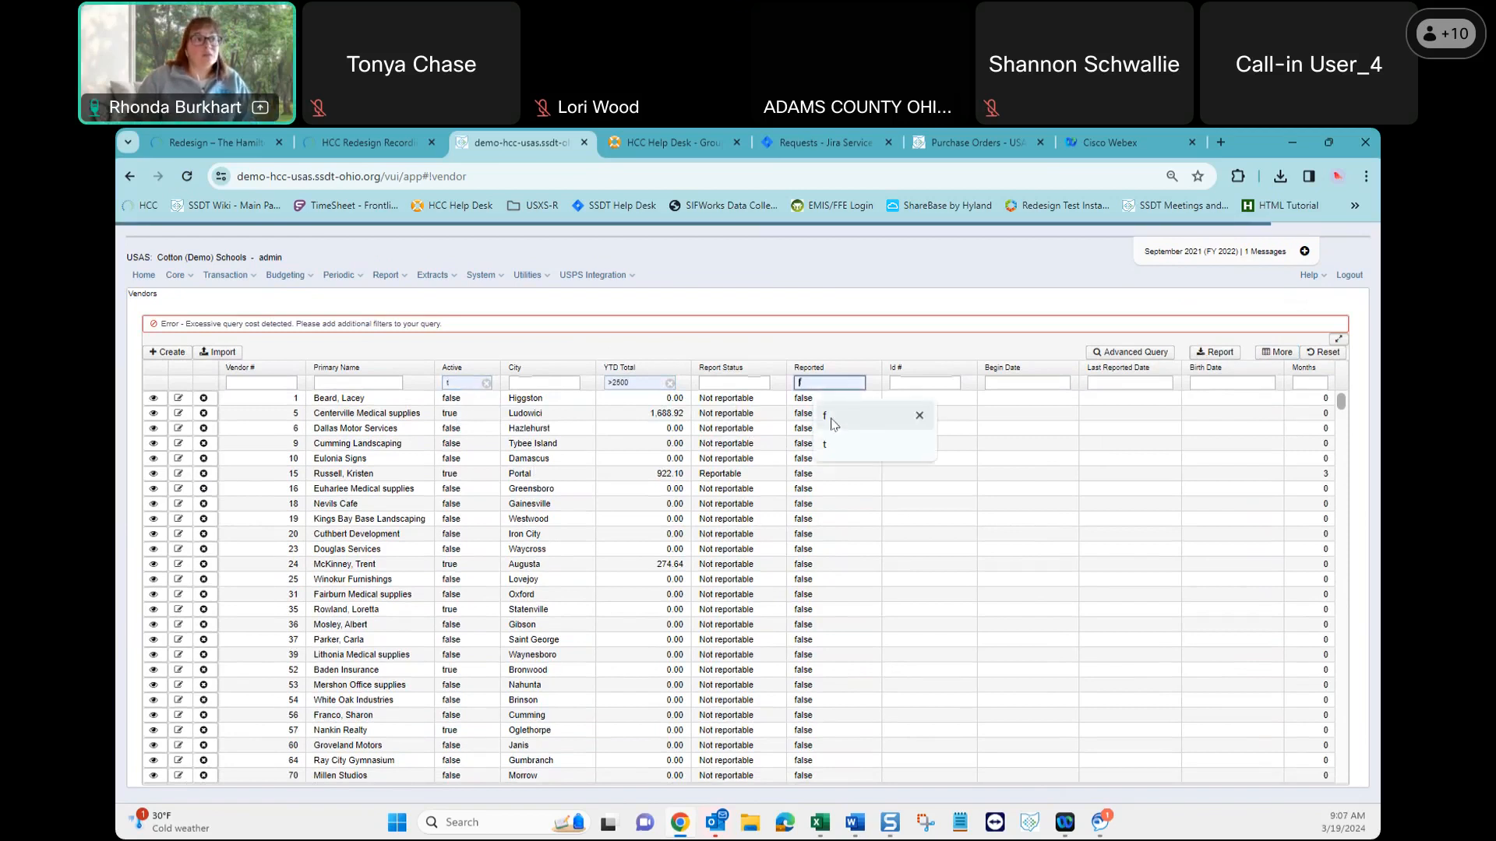
pyautogui.click(832, 423)
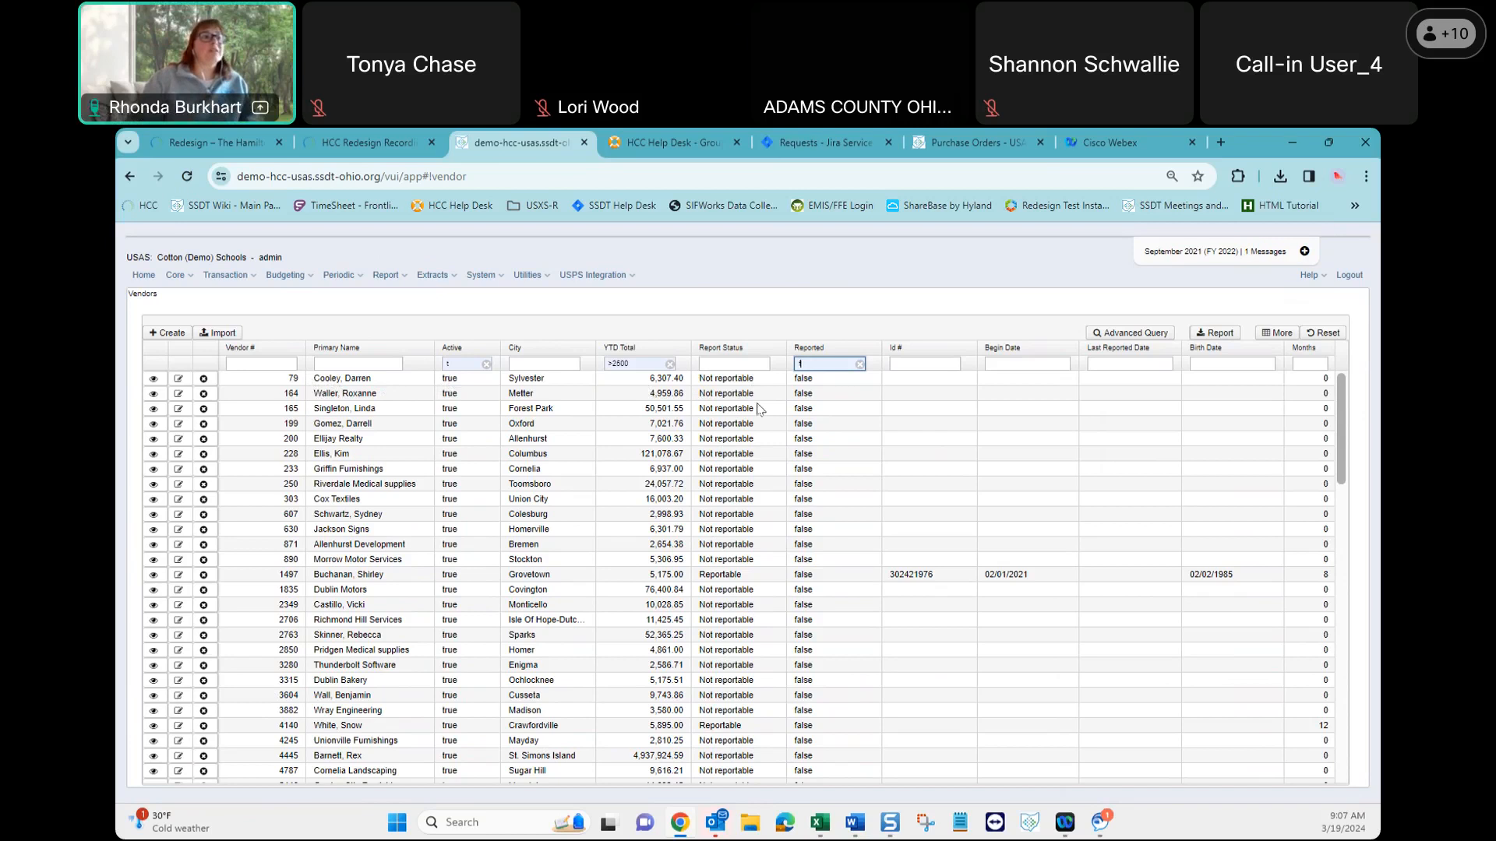
# Step: Edit the first listed vendor, setting its New Hire Report Status to Reportable and copying the 1099 Id # into the New Hire Id #
pyautogui.click(178, 380)
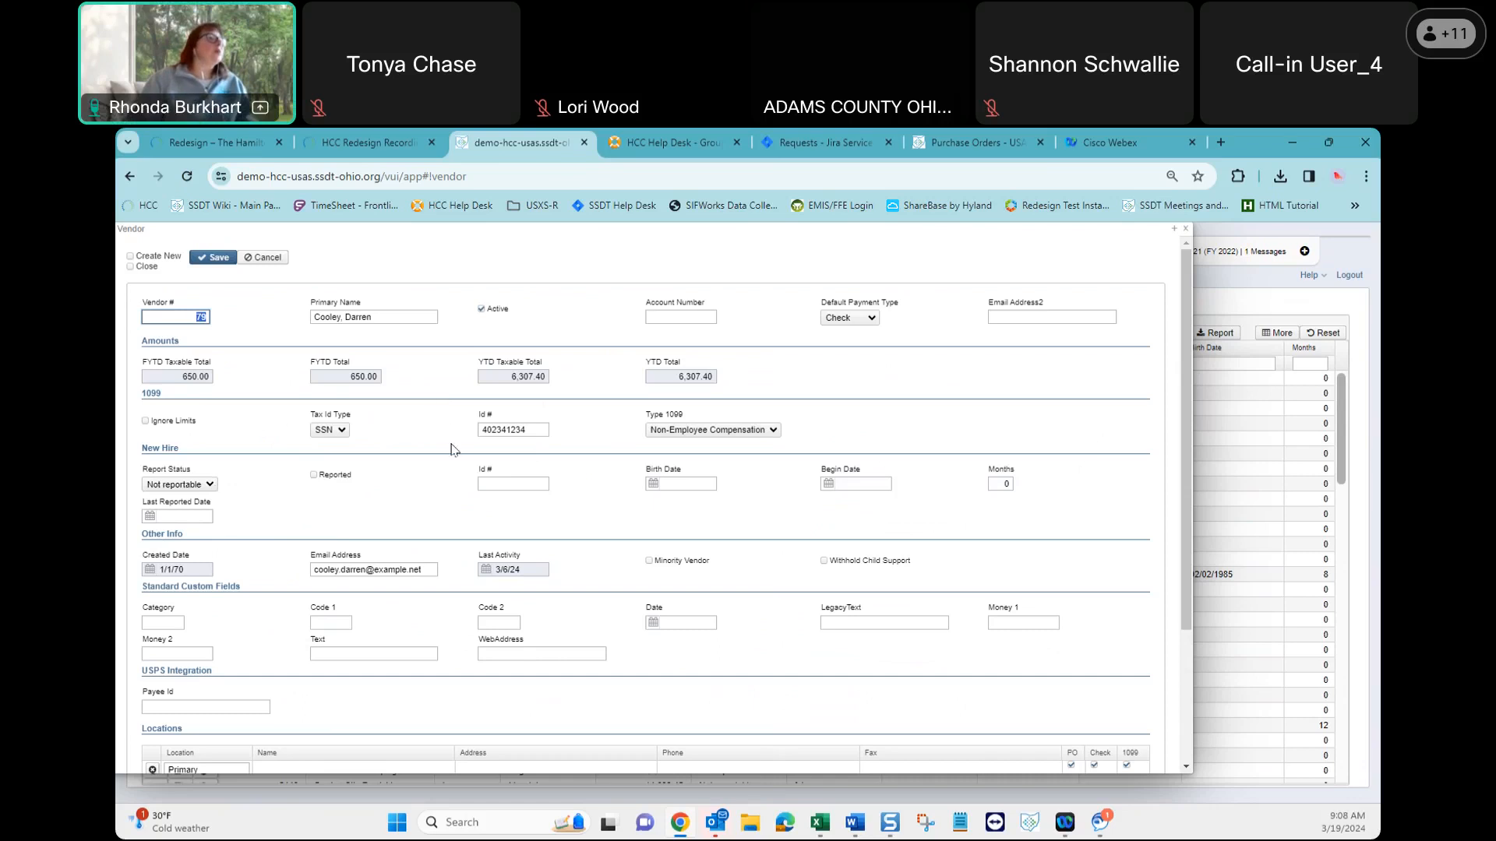
pyautogui.click(209, 486)
pyautogui.click(196, 515)
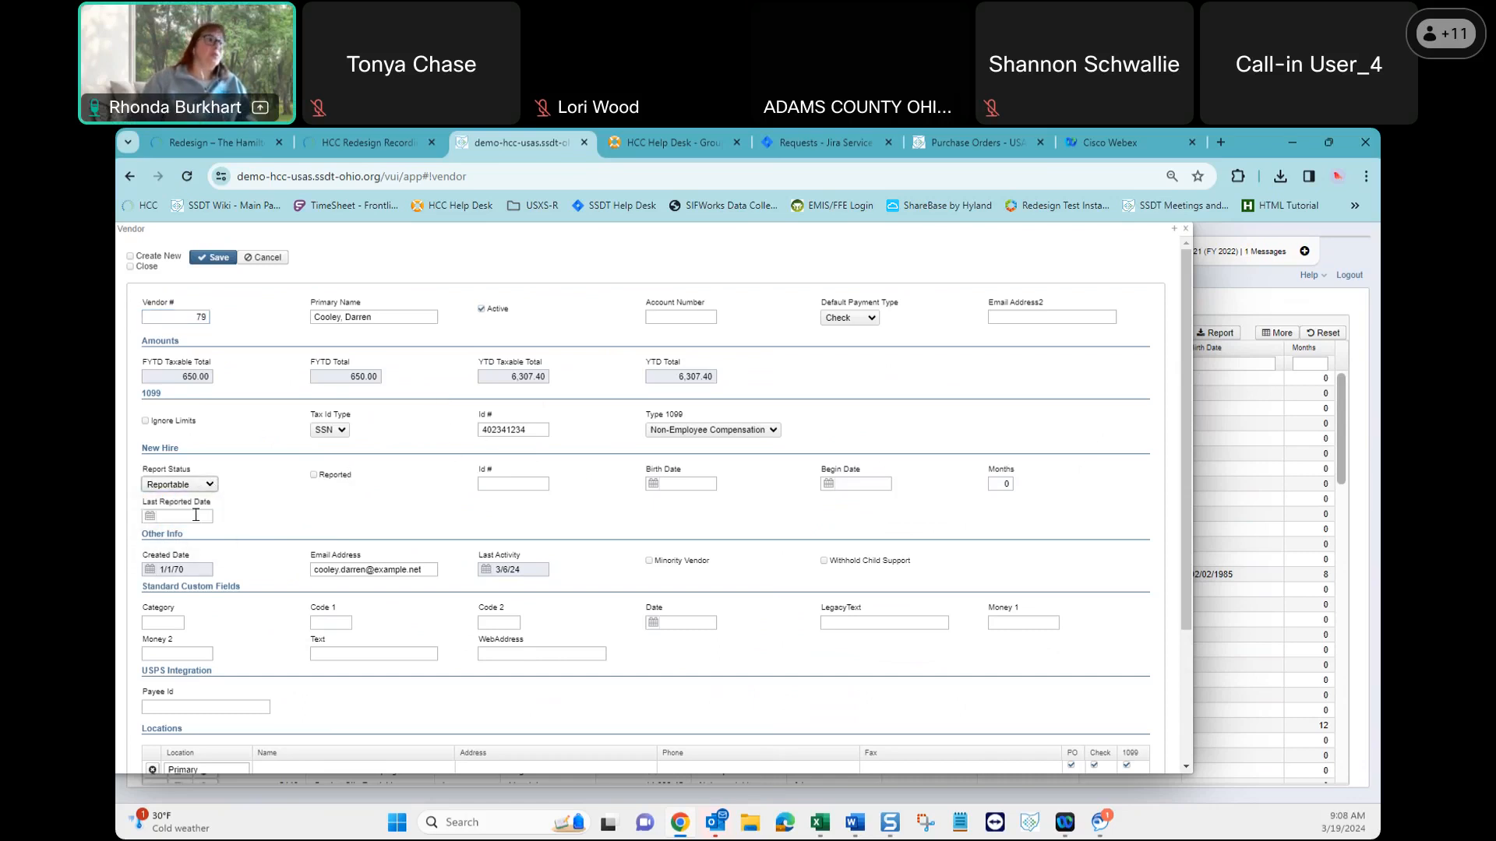
pyautogui.moveTo(537, 427); pyautogui.dragTo(461, 435)
pyautogui.hotkey('ctrl', 'c')
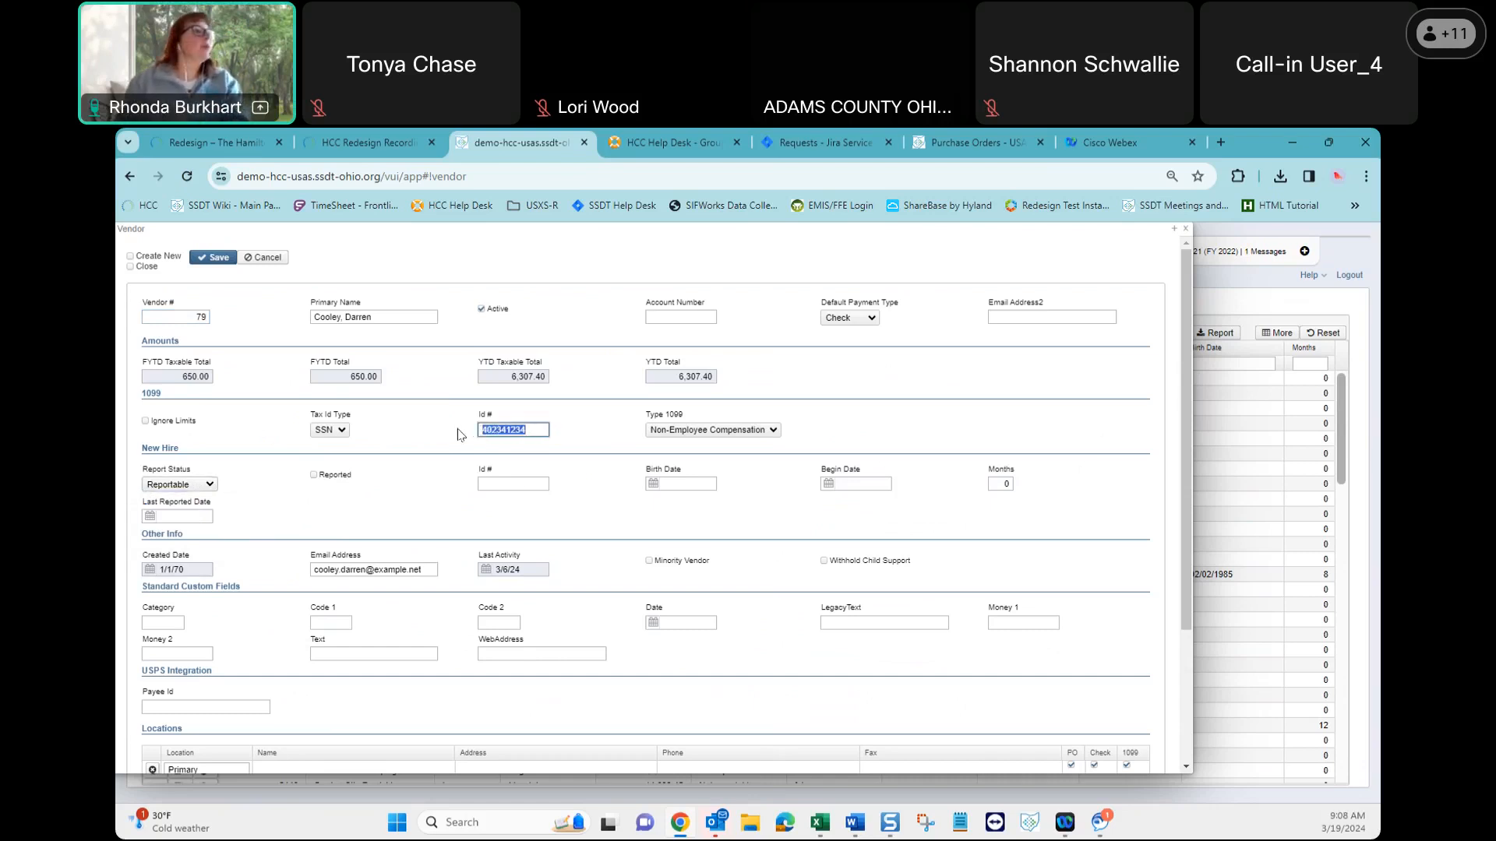
pyautogui.click(491, 482)
pyautogui.hotkey('ctrl', 'v')
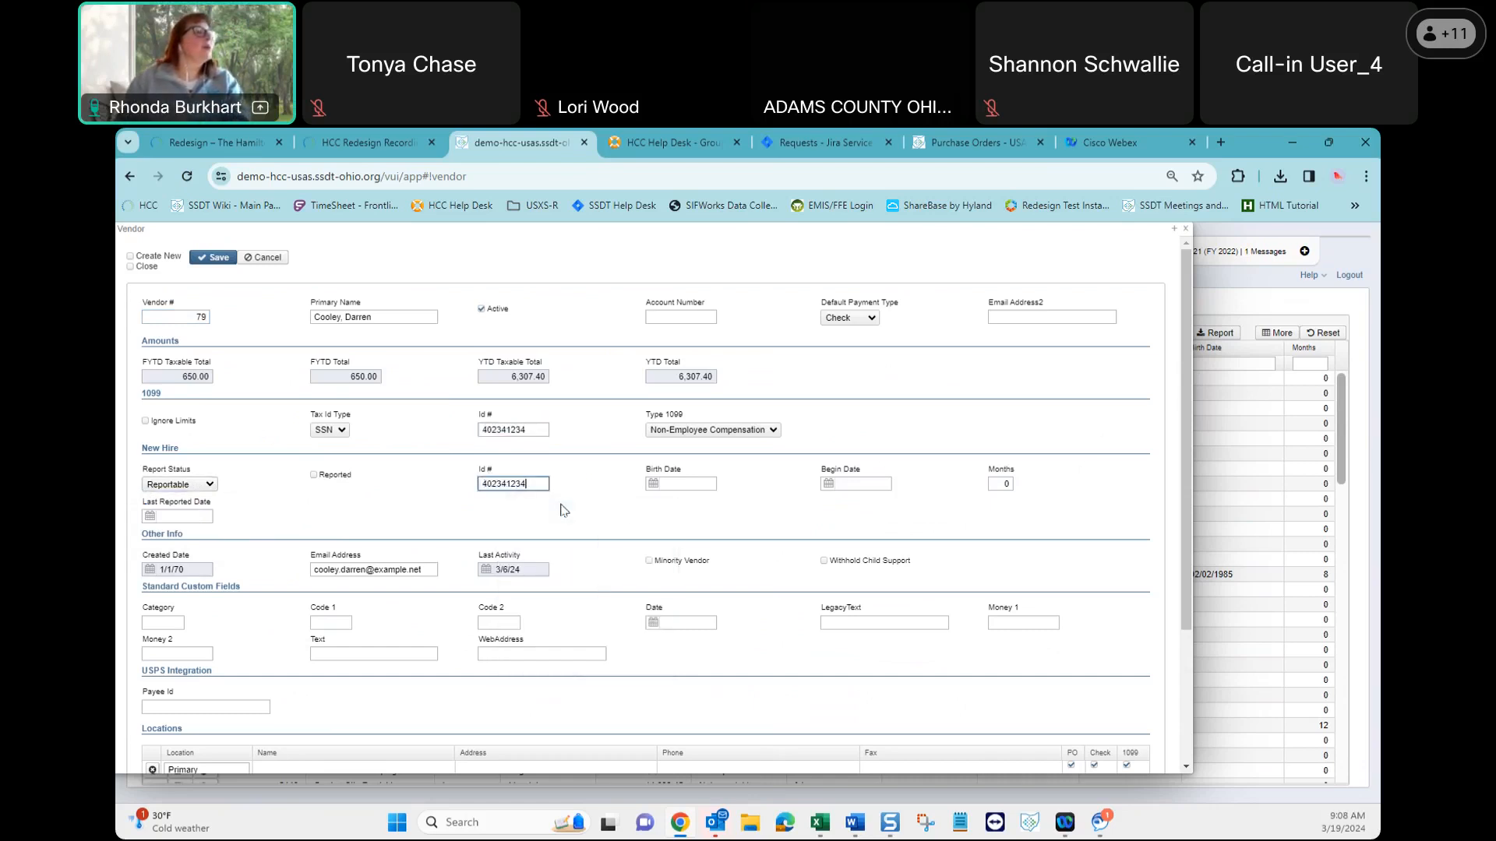
# Step: Enter the vendor's birth date, set Months to 12, then save and close the record
pyautogui.click(705, 483)
pyautogui.write('1')
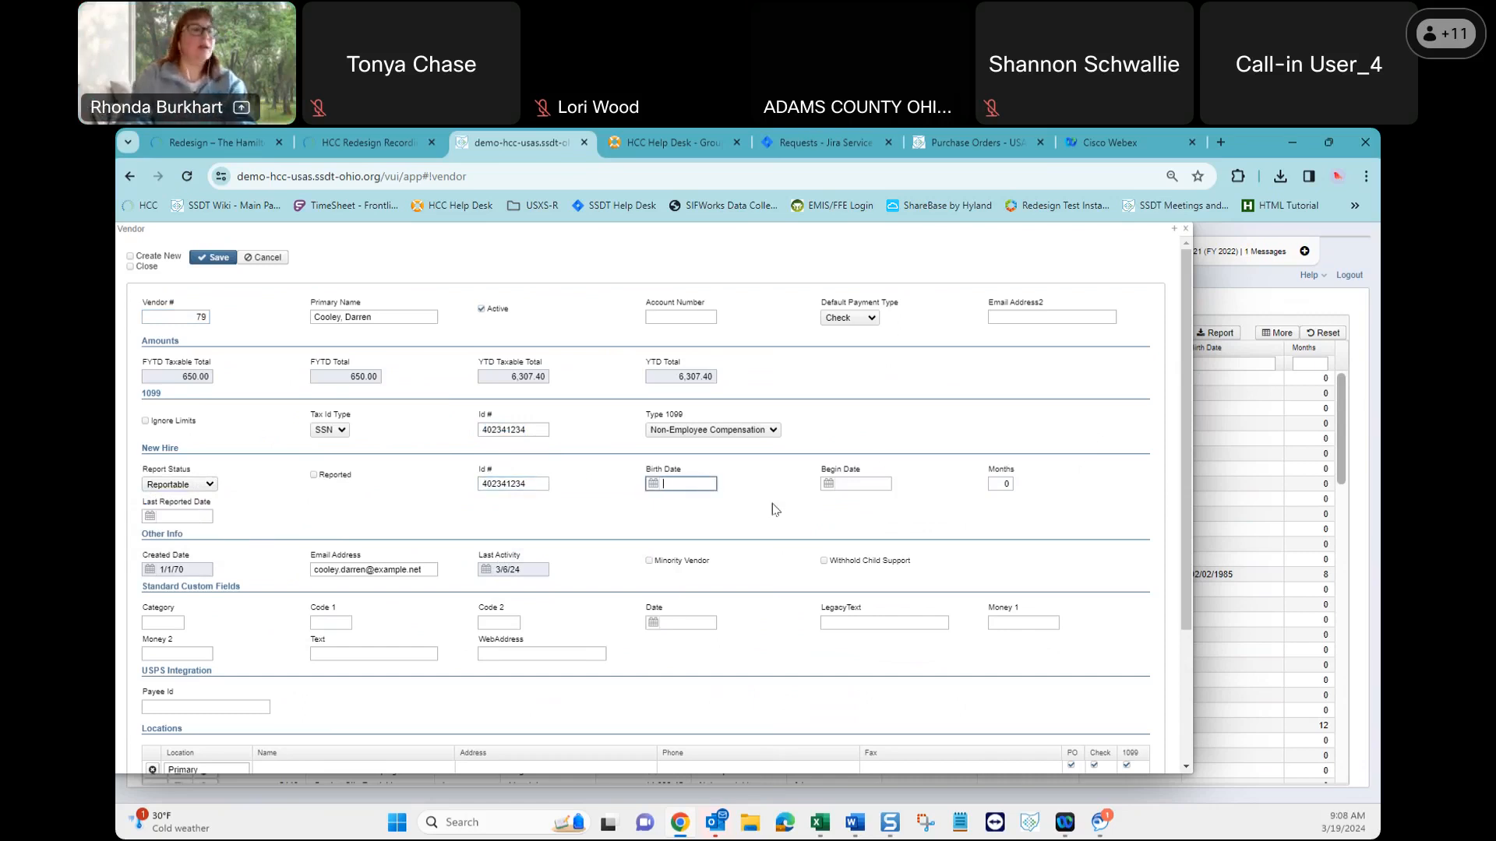
pyautogui.write('/2/1980')
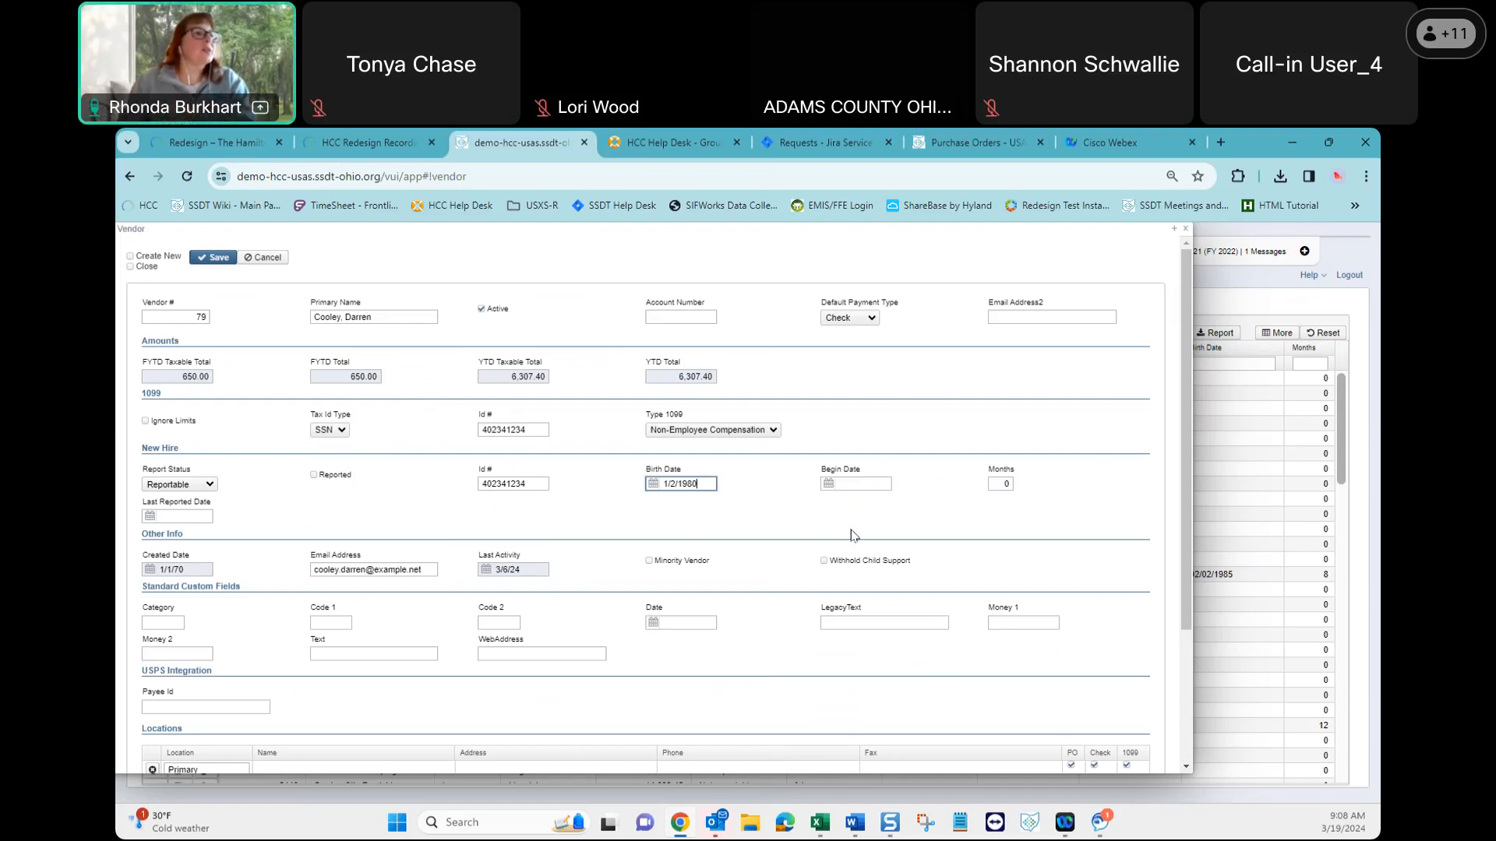
pyautogui.click(996, 484)
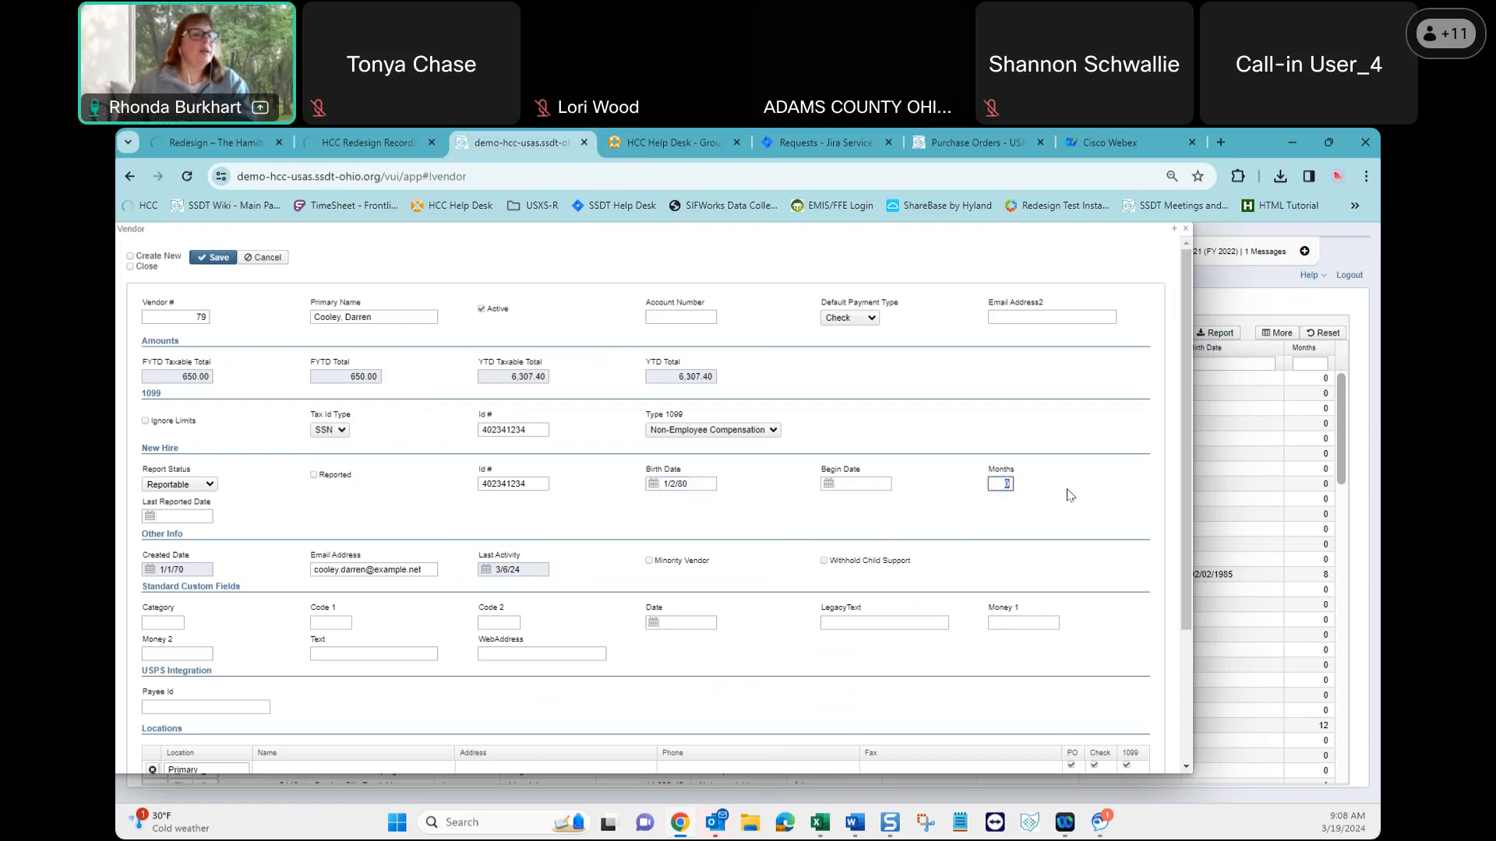
pyautogui.write('12')
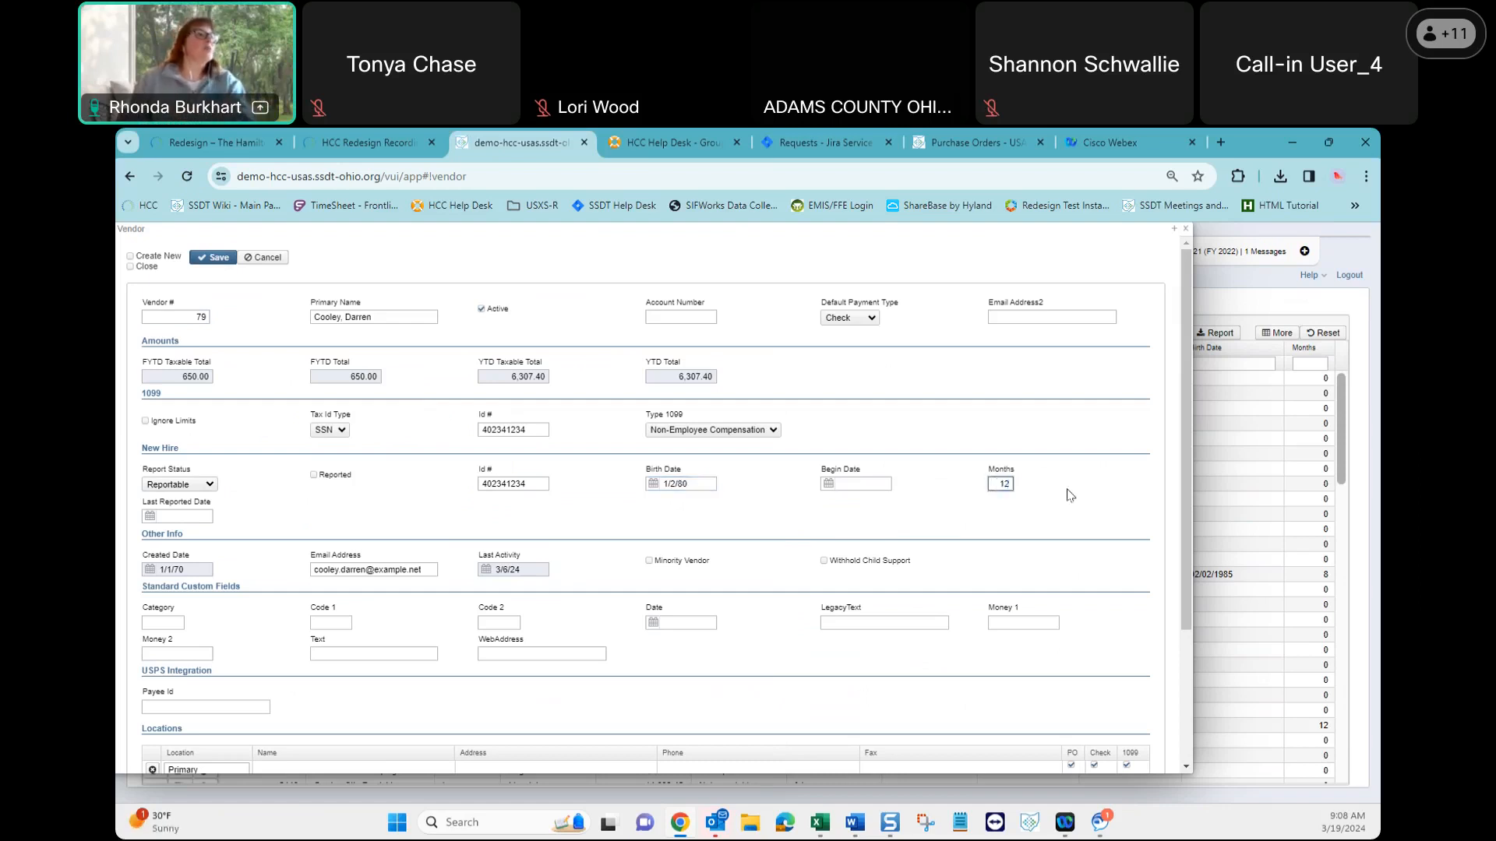
pyautogui.click(219, 259)
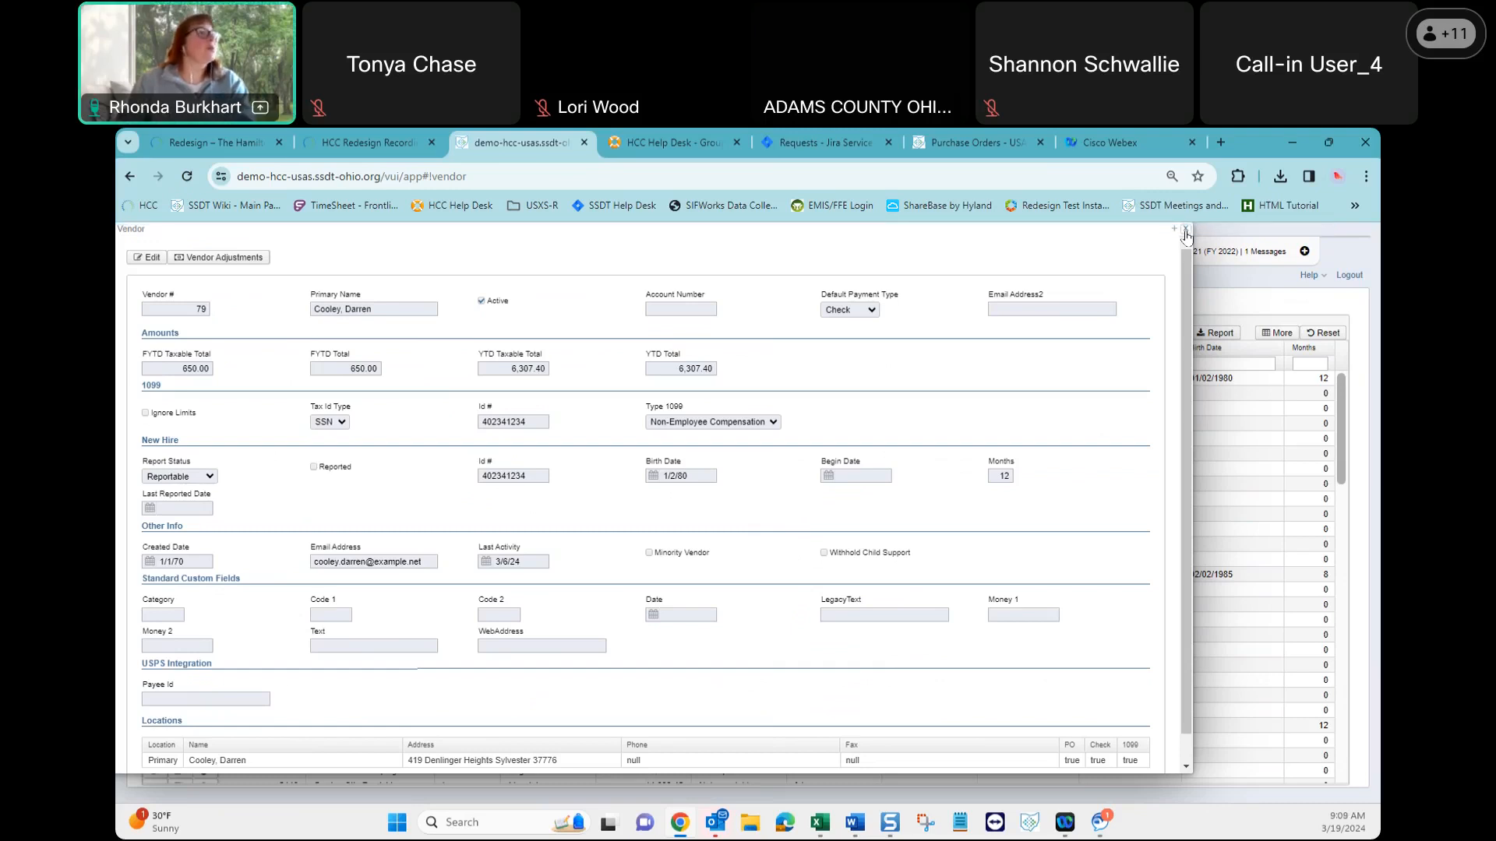
pyautogui.click(1185, 231)
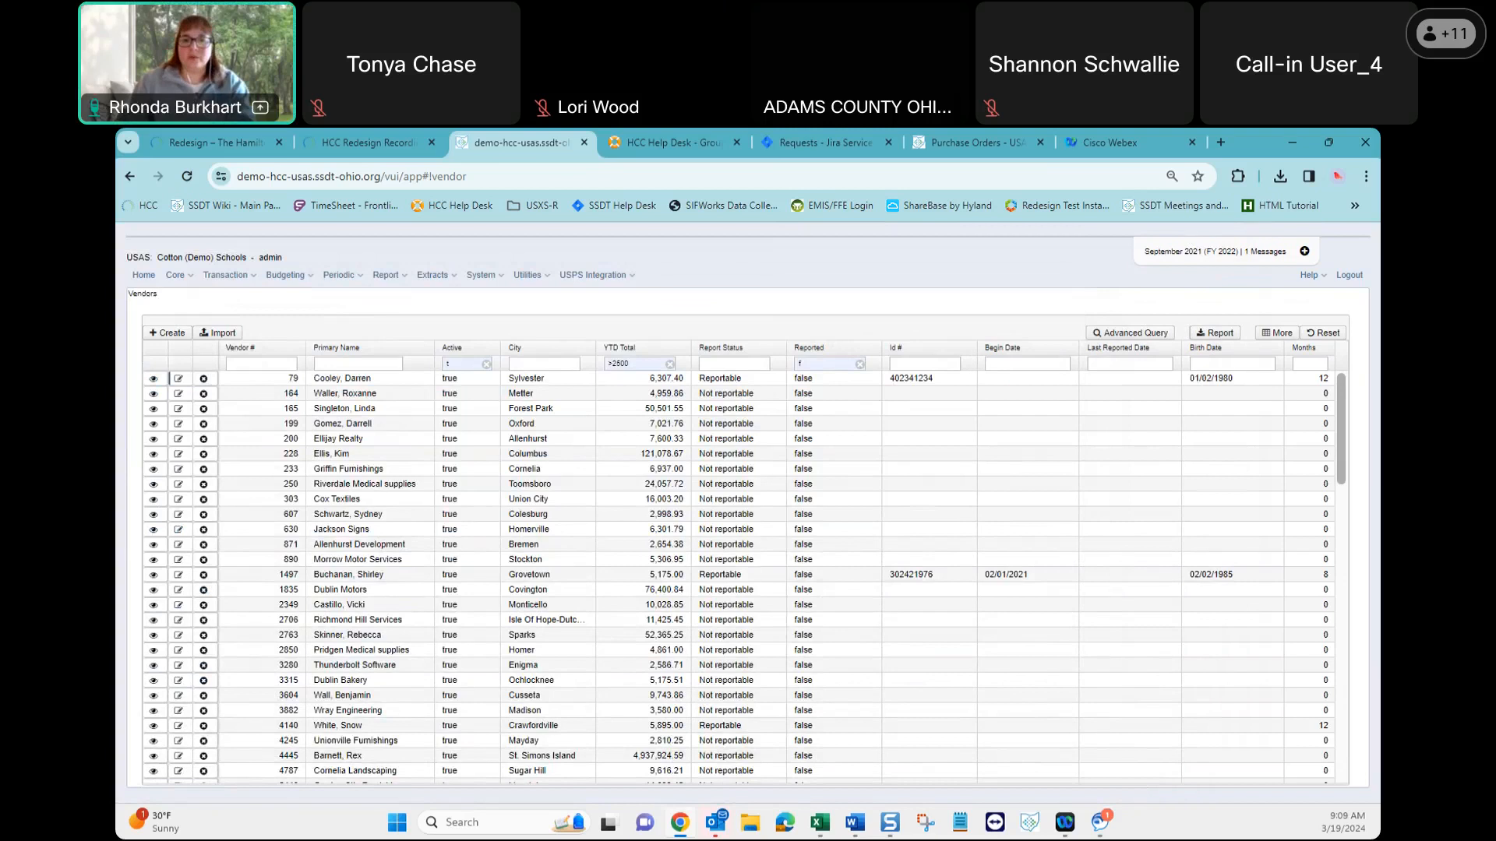
# Step: Switch to the Word guide and review the New Hire field descriptions and the Ohio New Hire form on page 2
pyautogui.hotkey('alt', 'Tab')
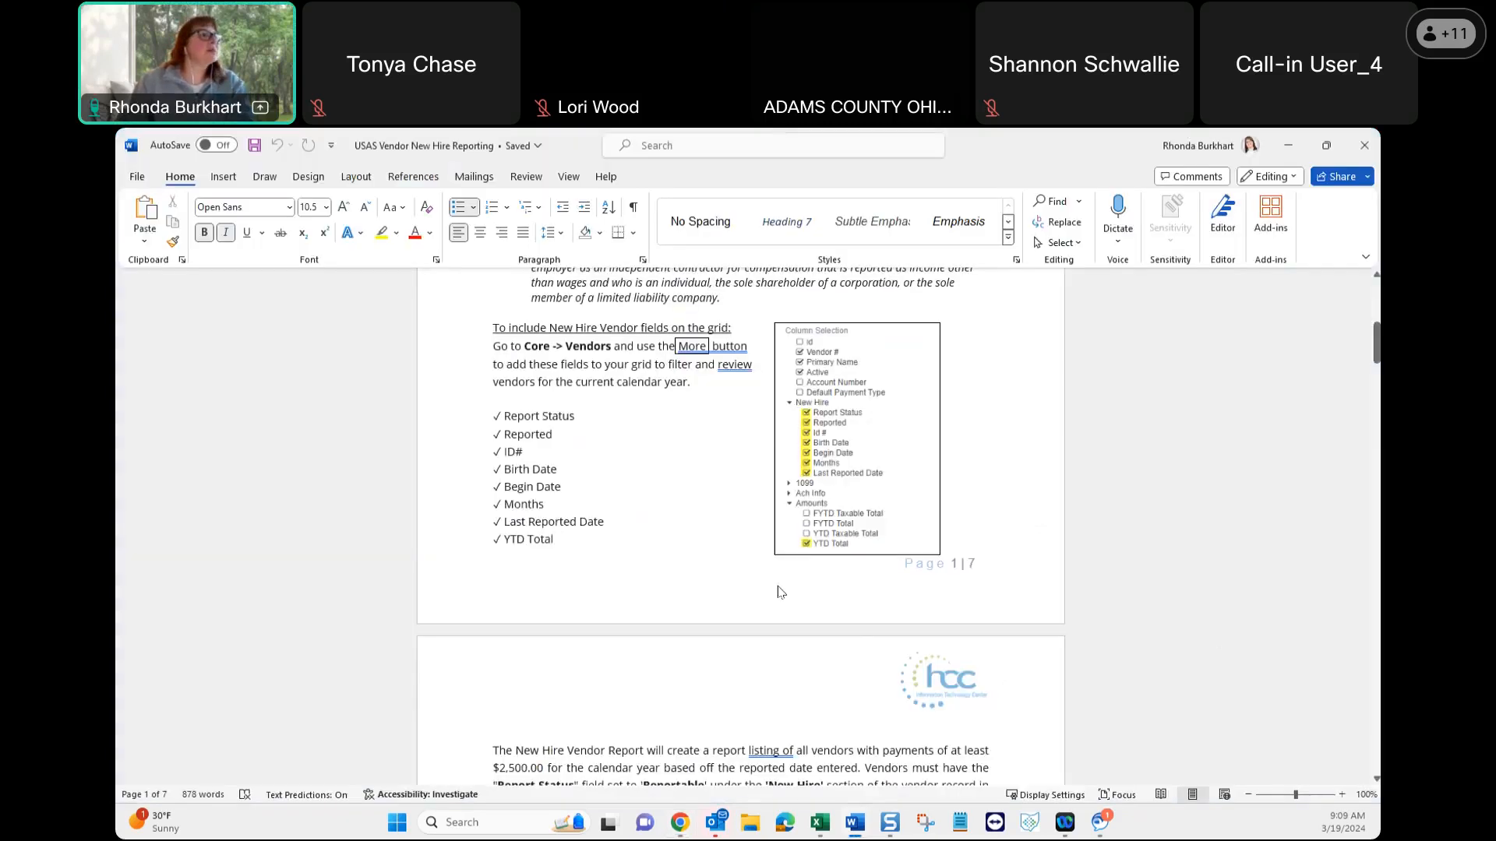
pyautogui.scroll(-5, 680, 575)
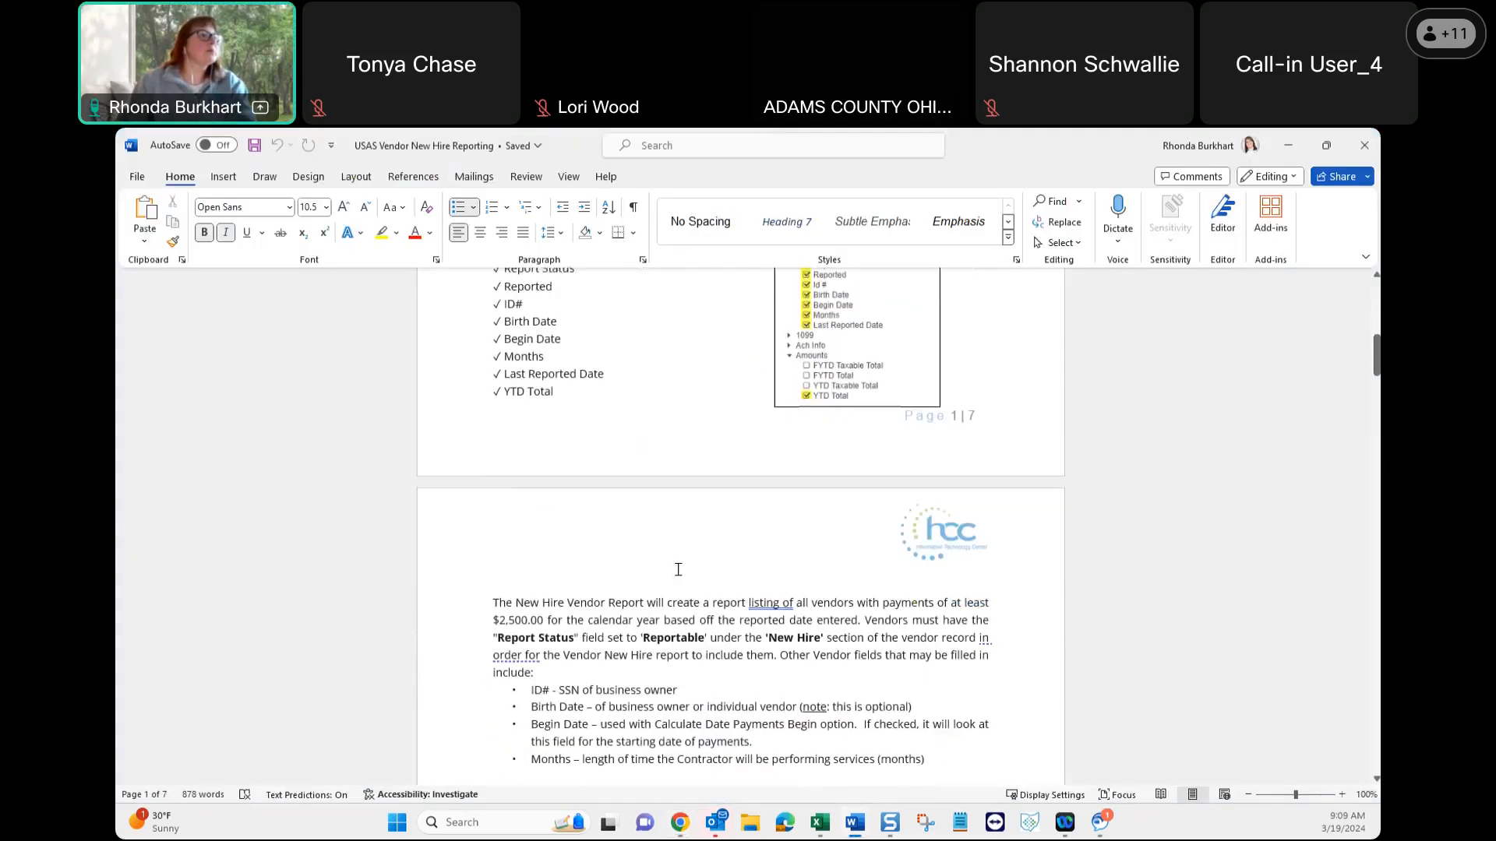
pyautogui.scroll(-1, 680, 570)
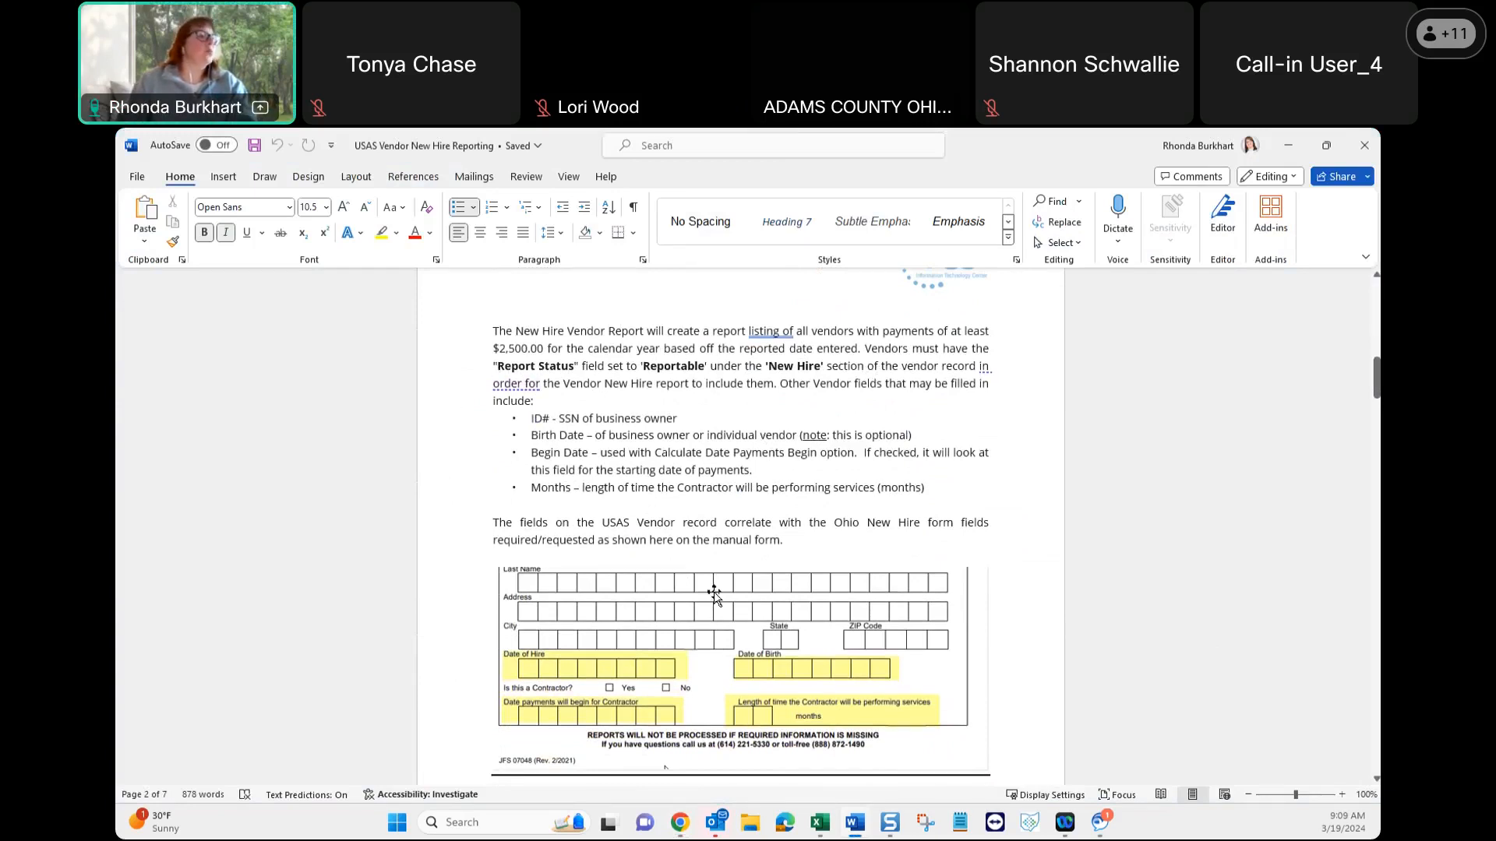
# Step: Switch back to Chrome, view the first vendor's New Hire fields in its edit form, and close it without changes
pyautogui.click(680, 824)
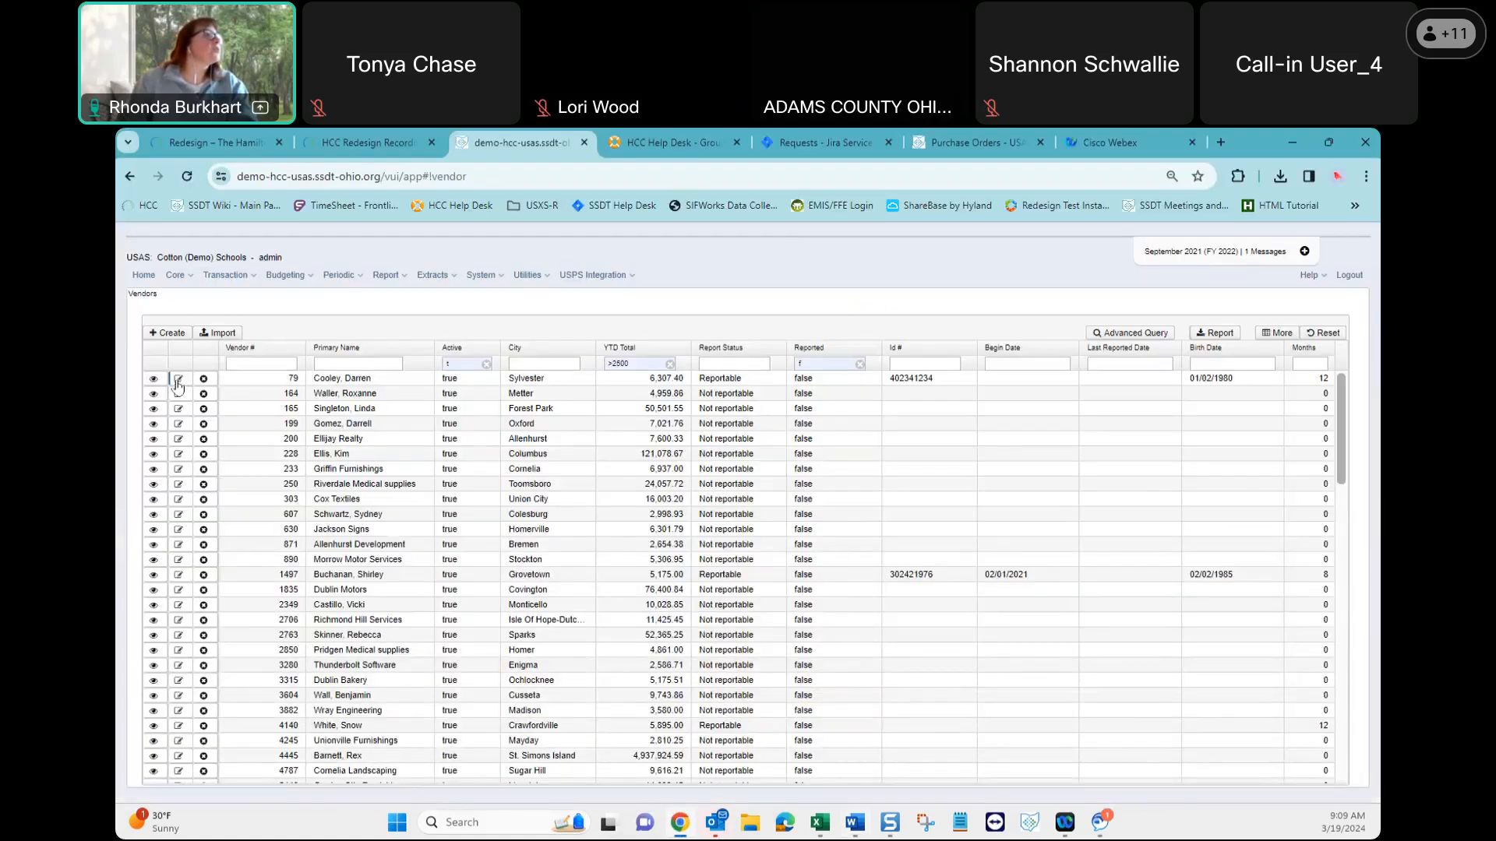
pyautogui.click(178, 382)
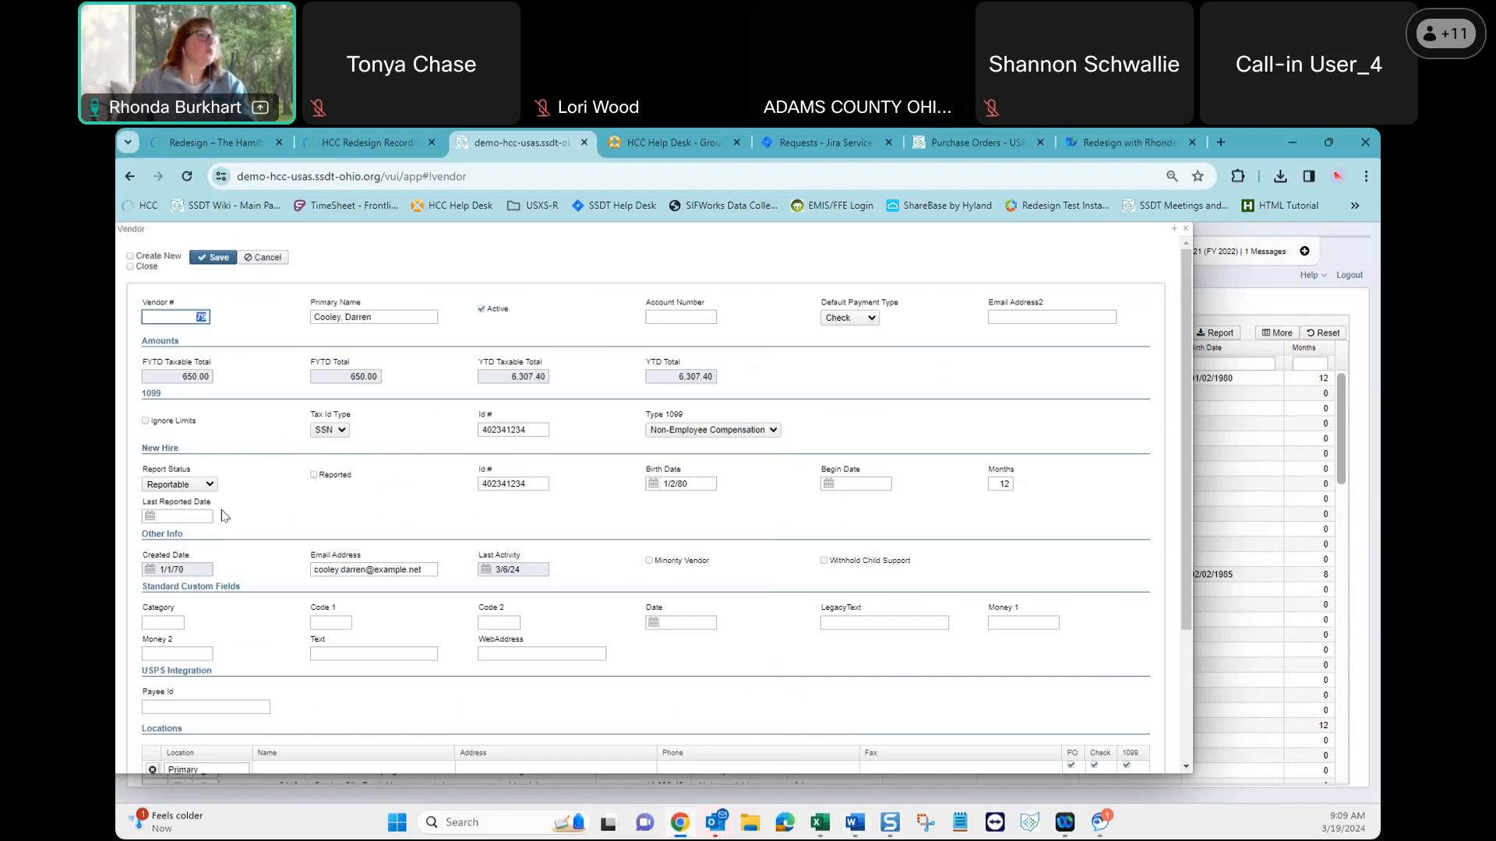
pyautogui.click(1188, 233)
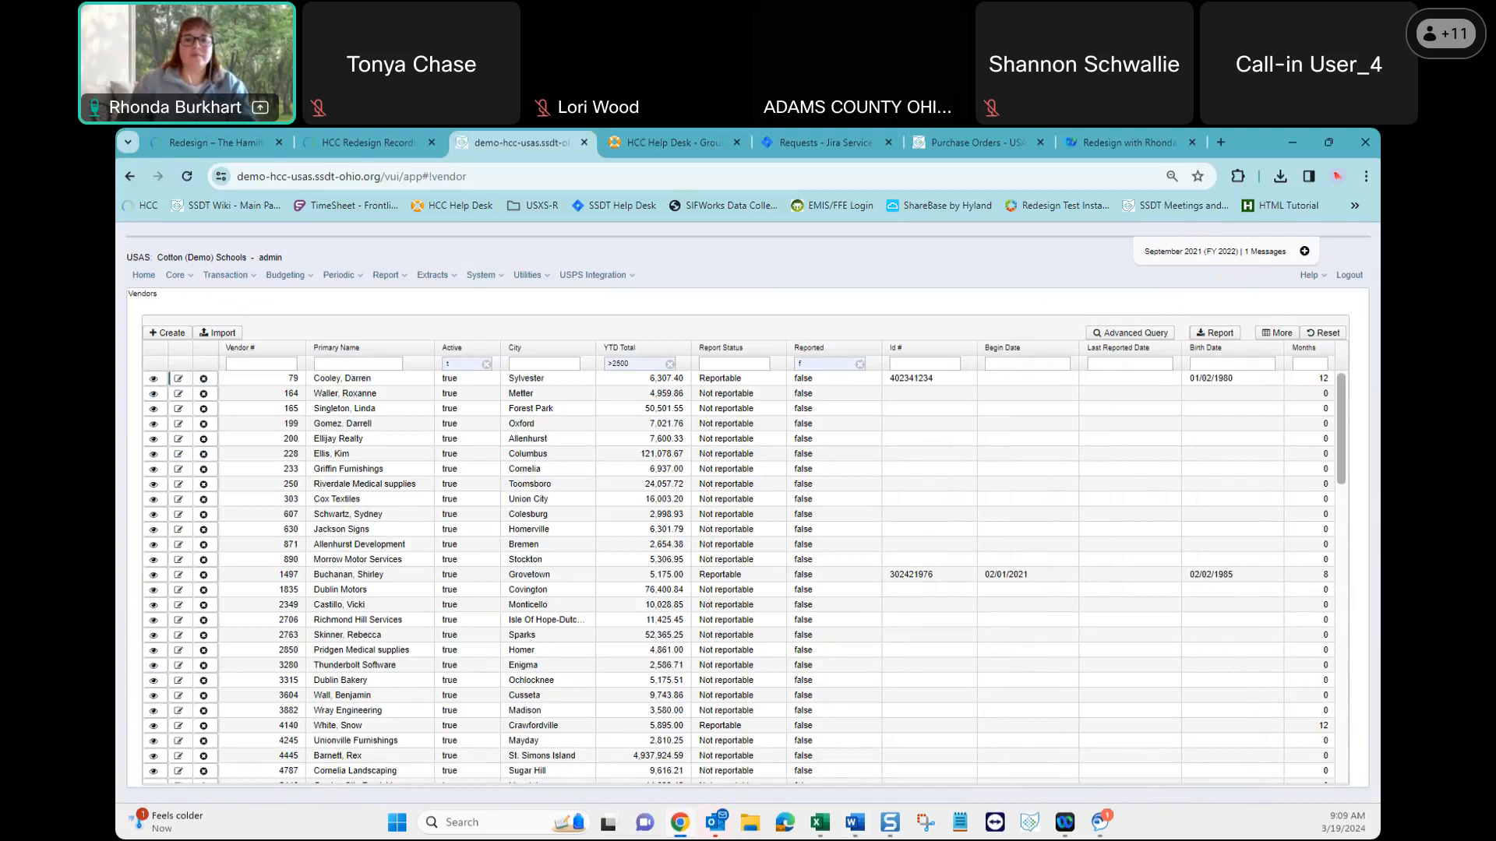
# Step: Compare the manual New Hire form in Word with the New Hire fields of the first vendor's record in Chrome
pyautogui.click(860, 826)
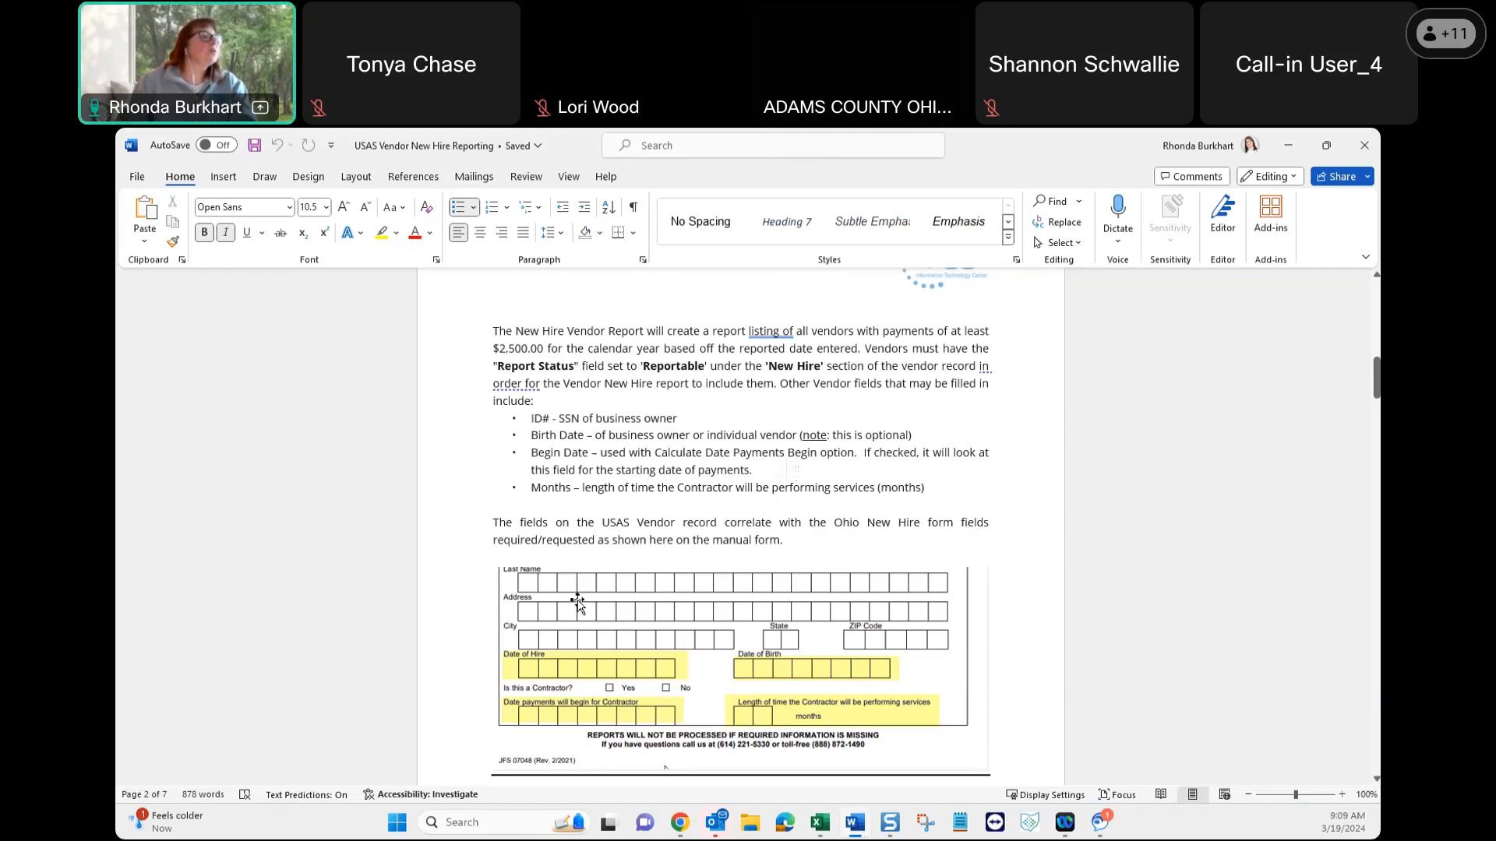
pyautogui.click(682, 835)
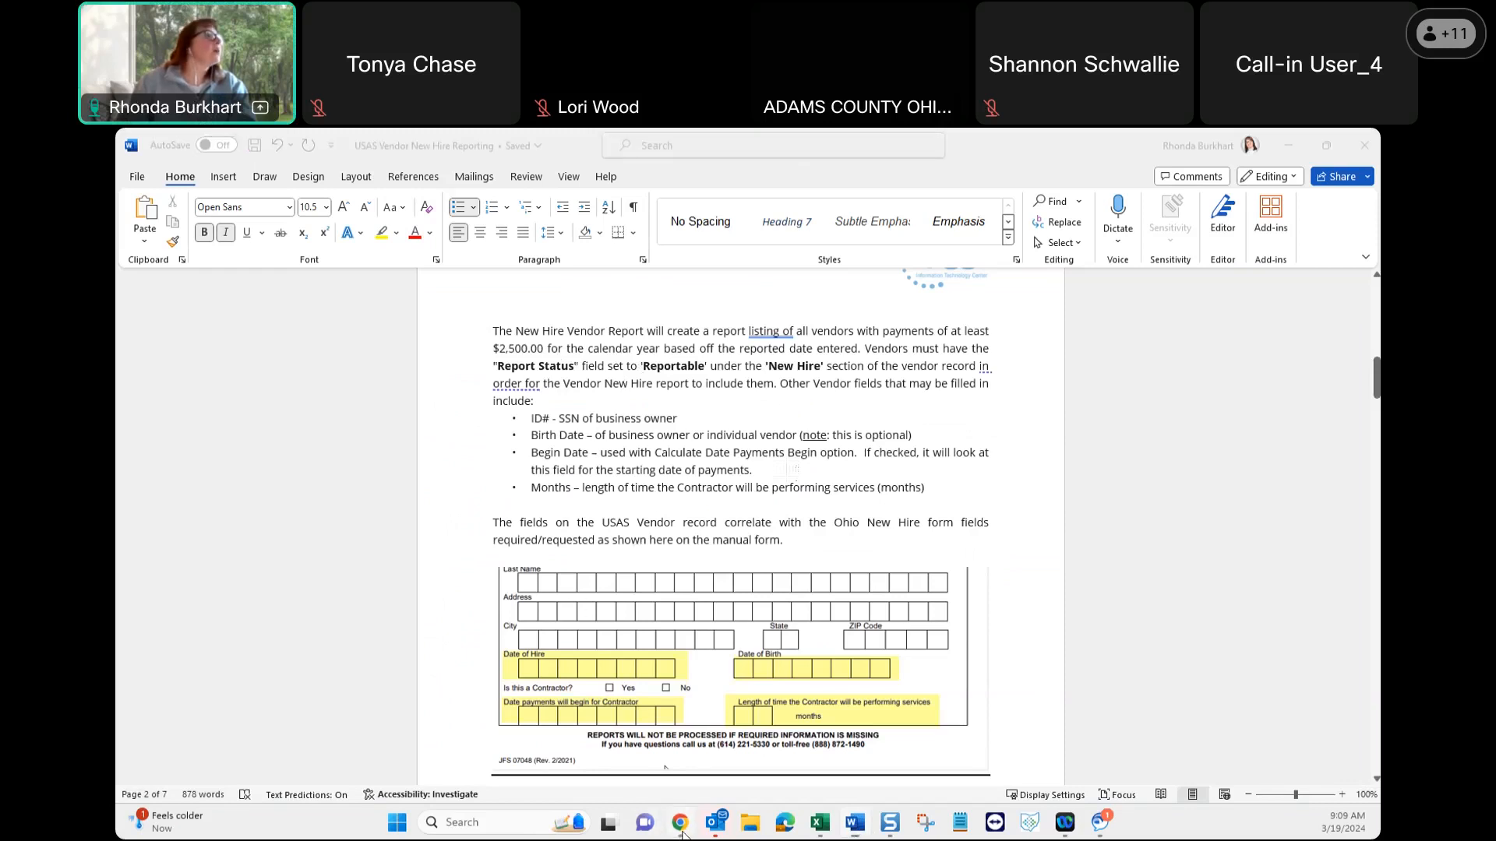
pyautogui.doubleClick(185, 378)
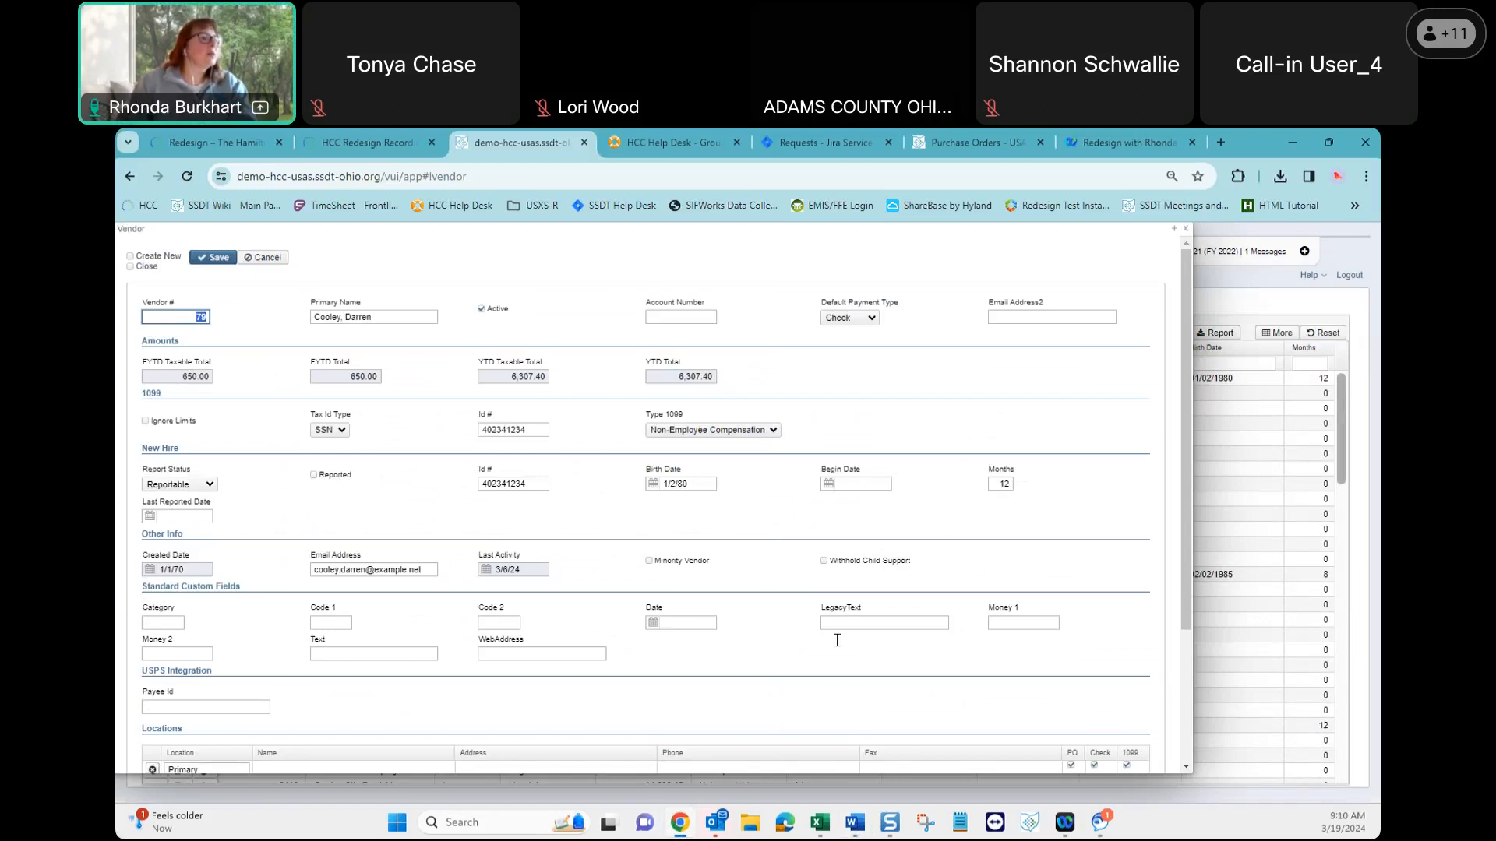
pyautogui.moveTo(679, 835)
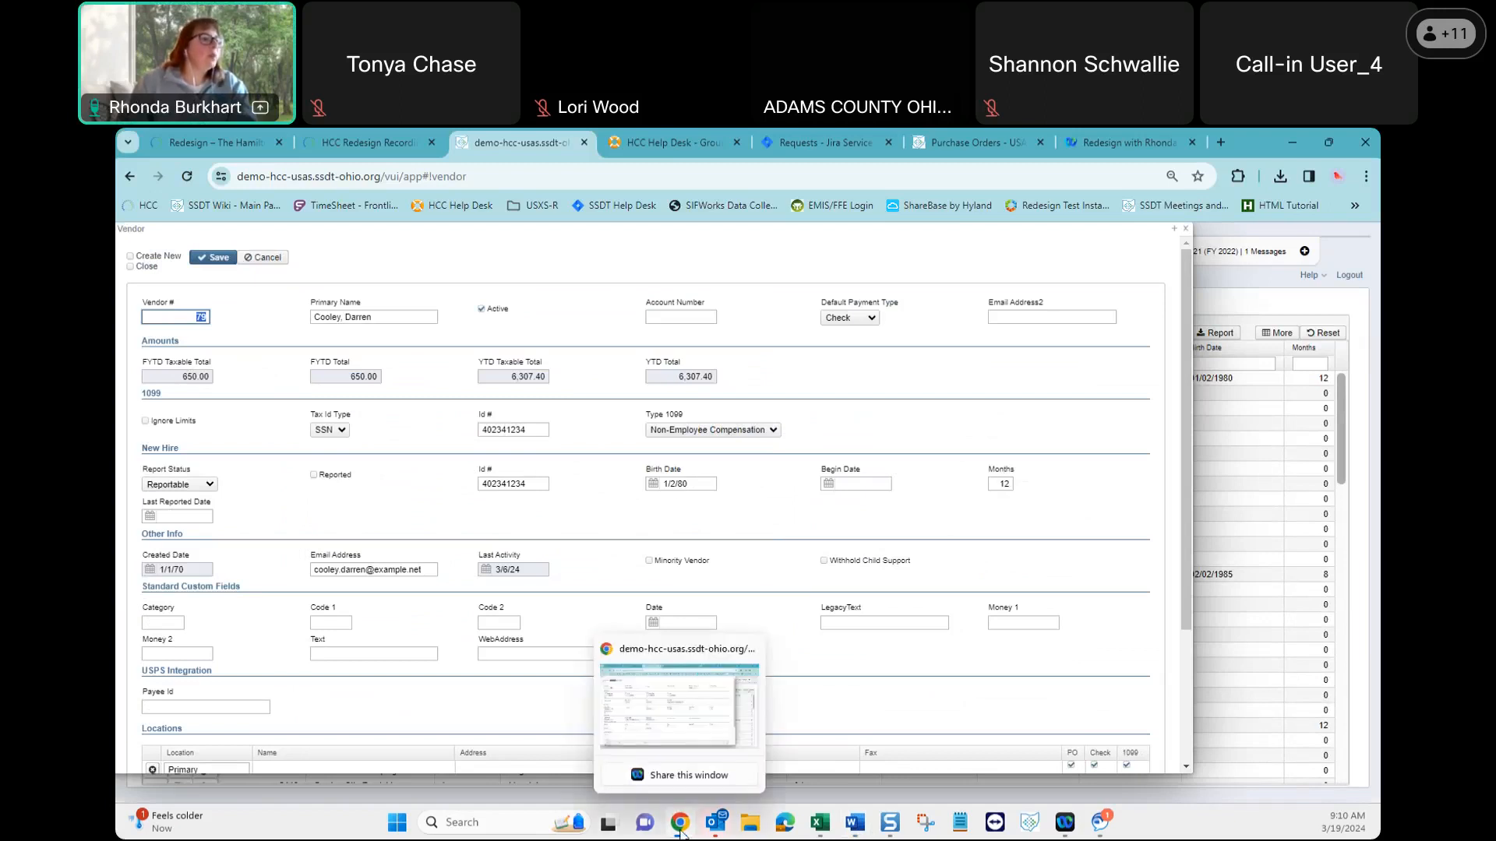
pyautogui.click(855, 822)
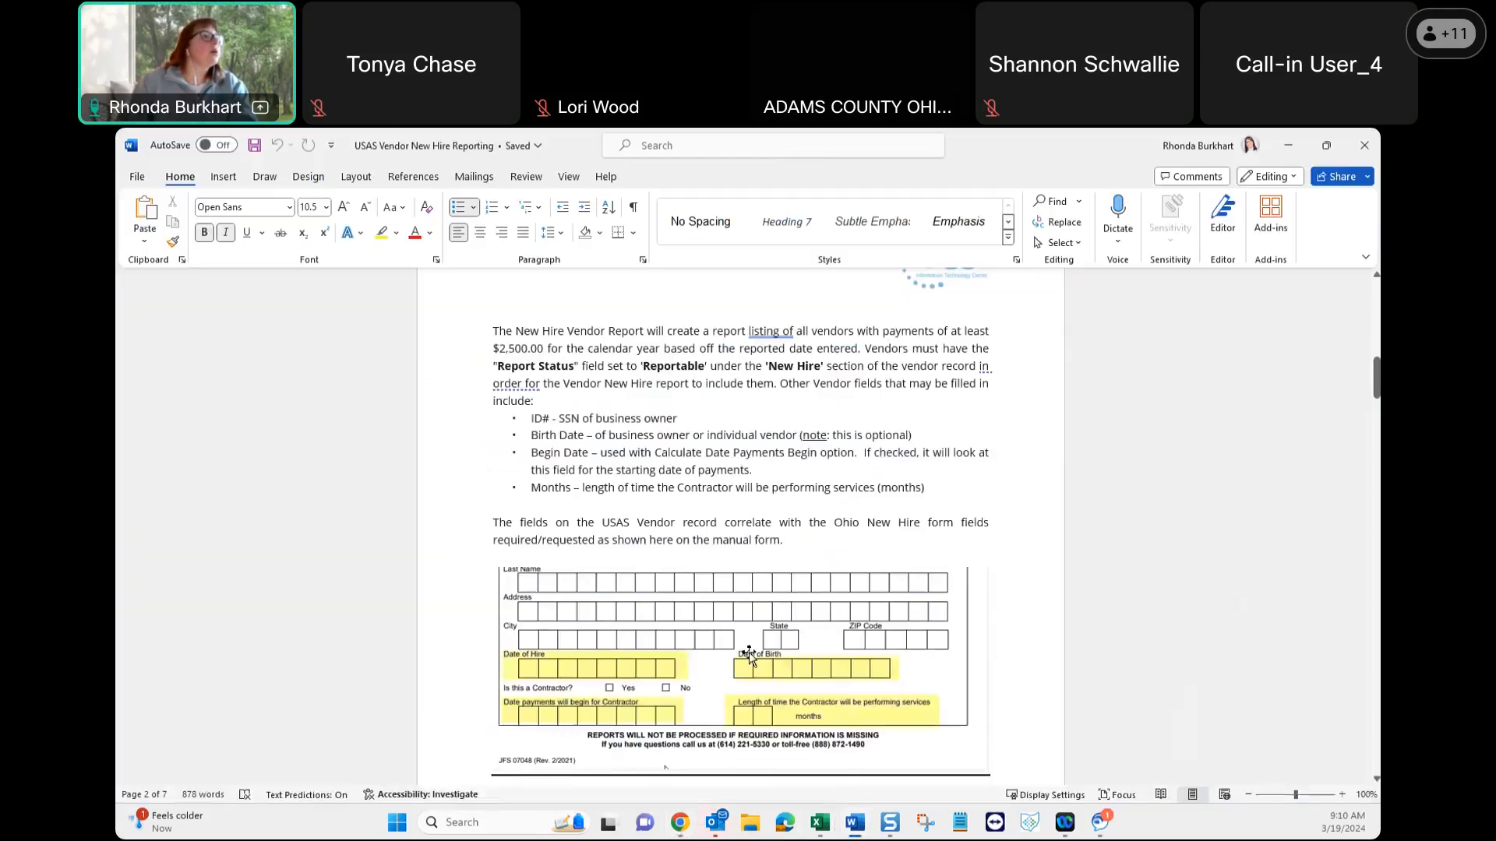